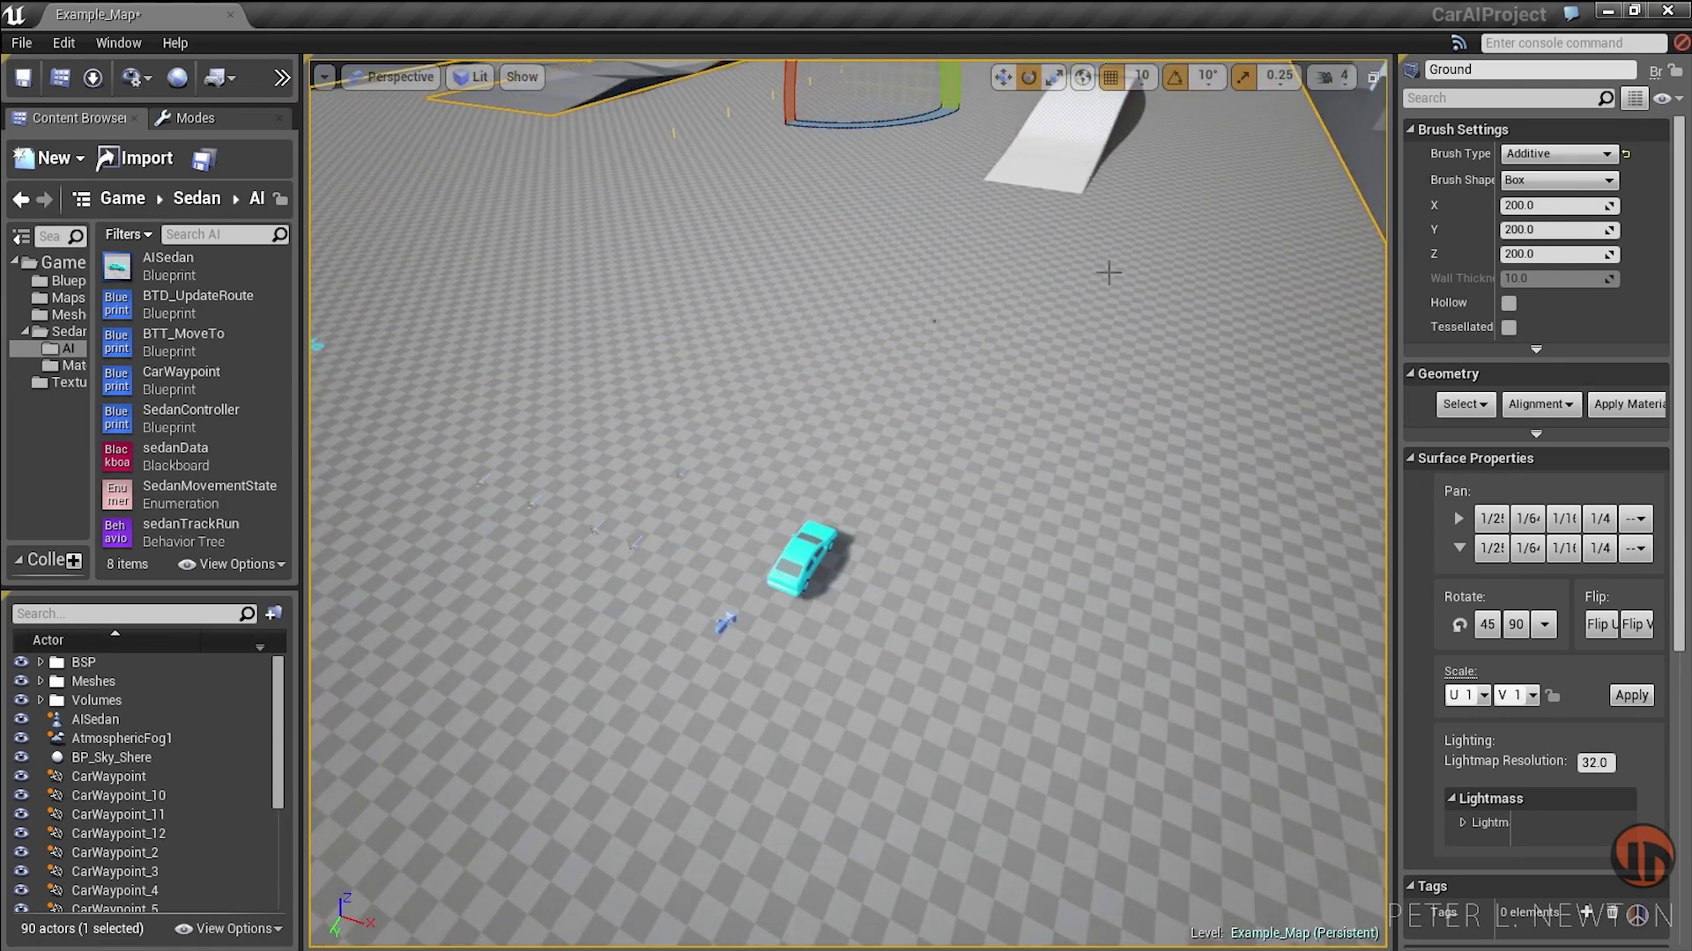
Step: Play-test the level in the editor to watch the AI sedan drive the waypoints, then stop
{"action": "left_click", "coordinate": [280, 79]}
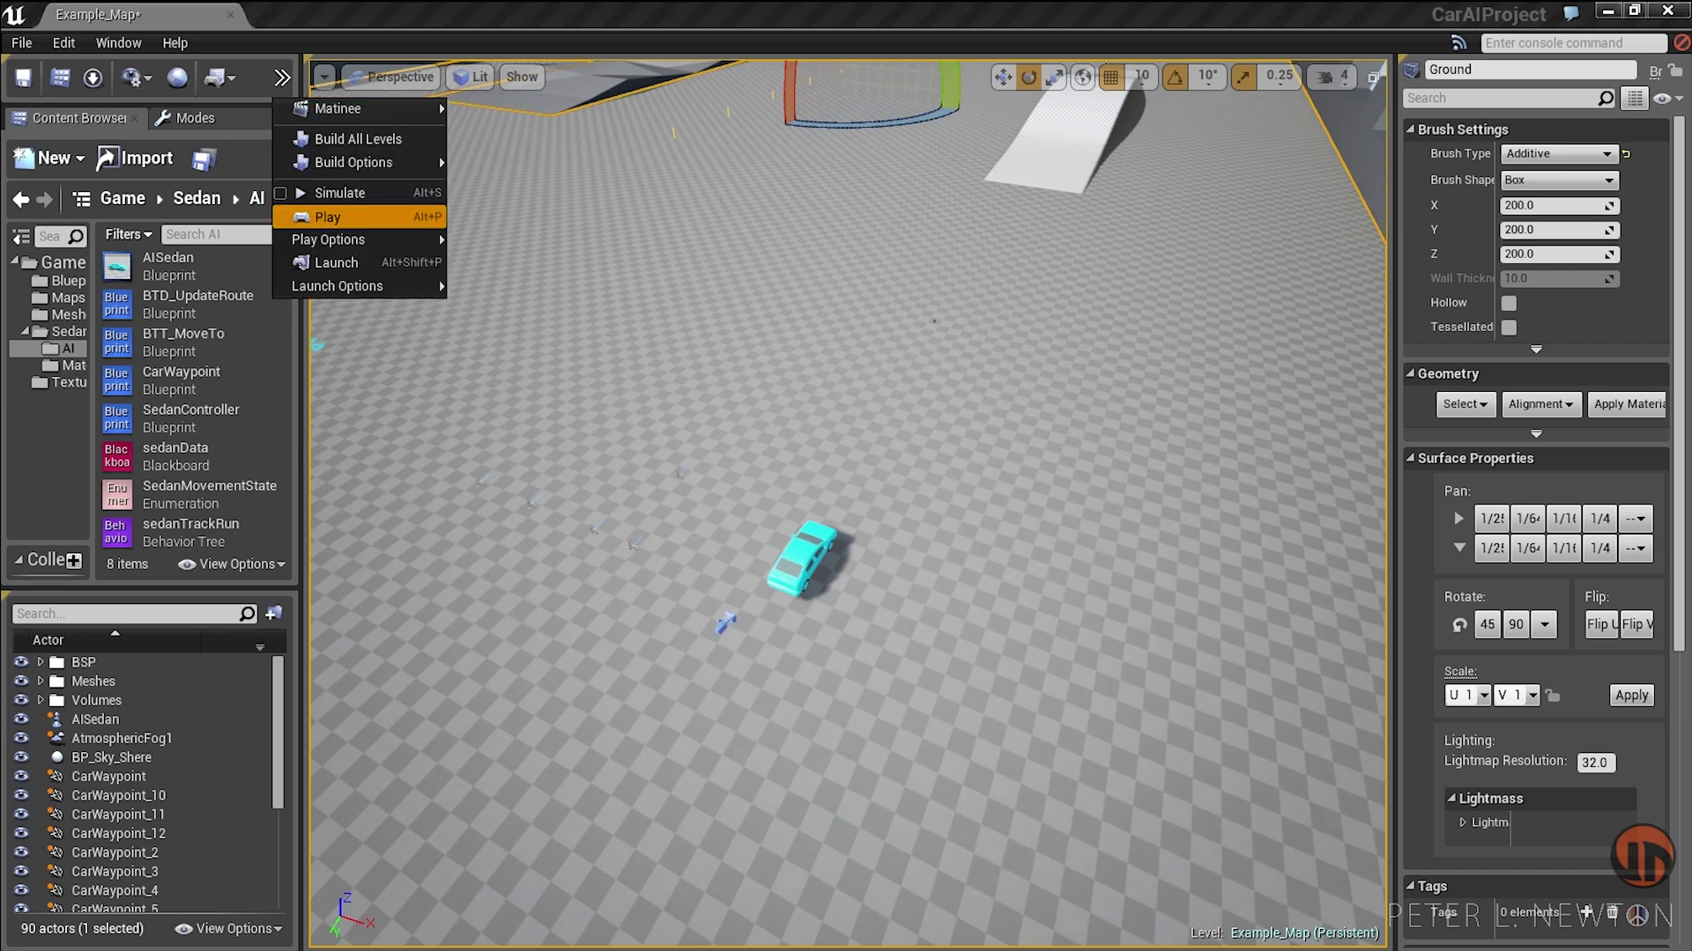
{"action": "left_click", "coordinate": [363, 217]}
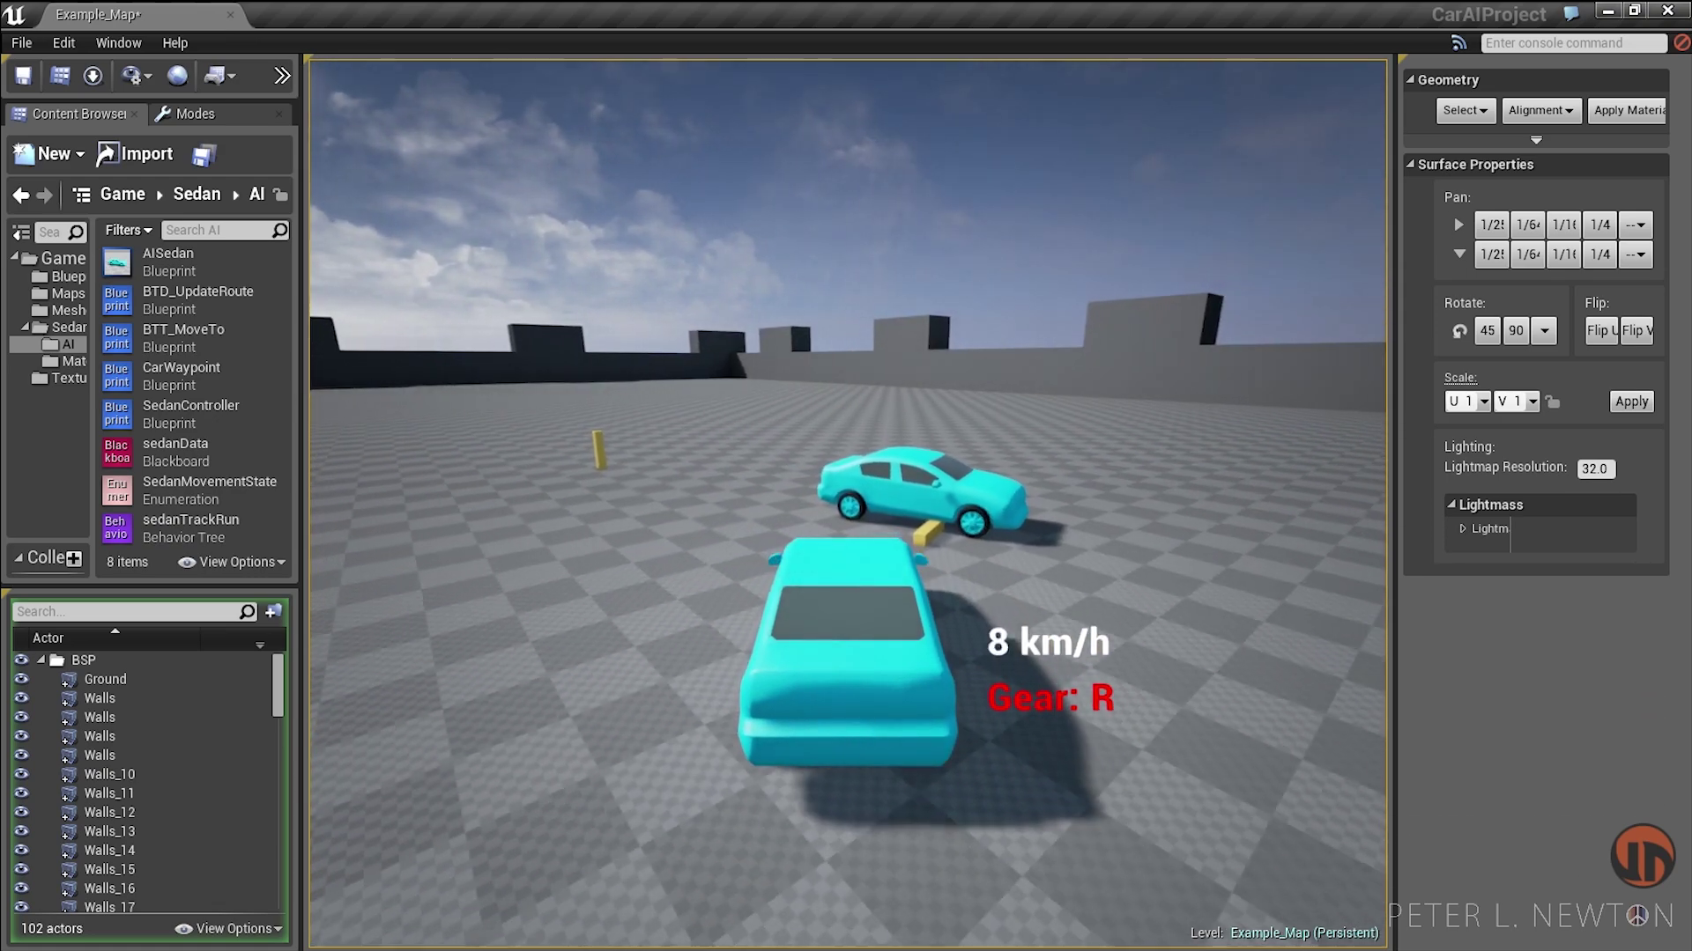
{"action": "key", "text": "Escape"}
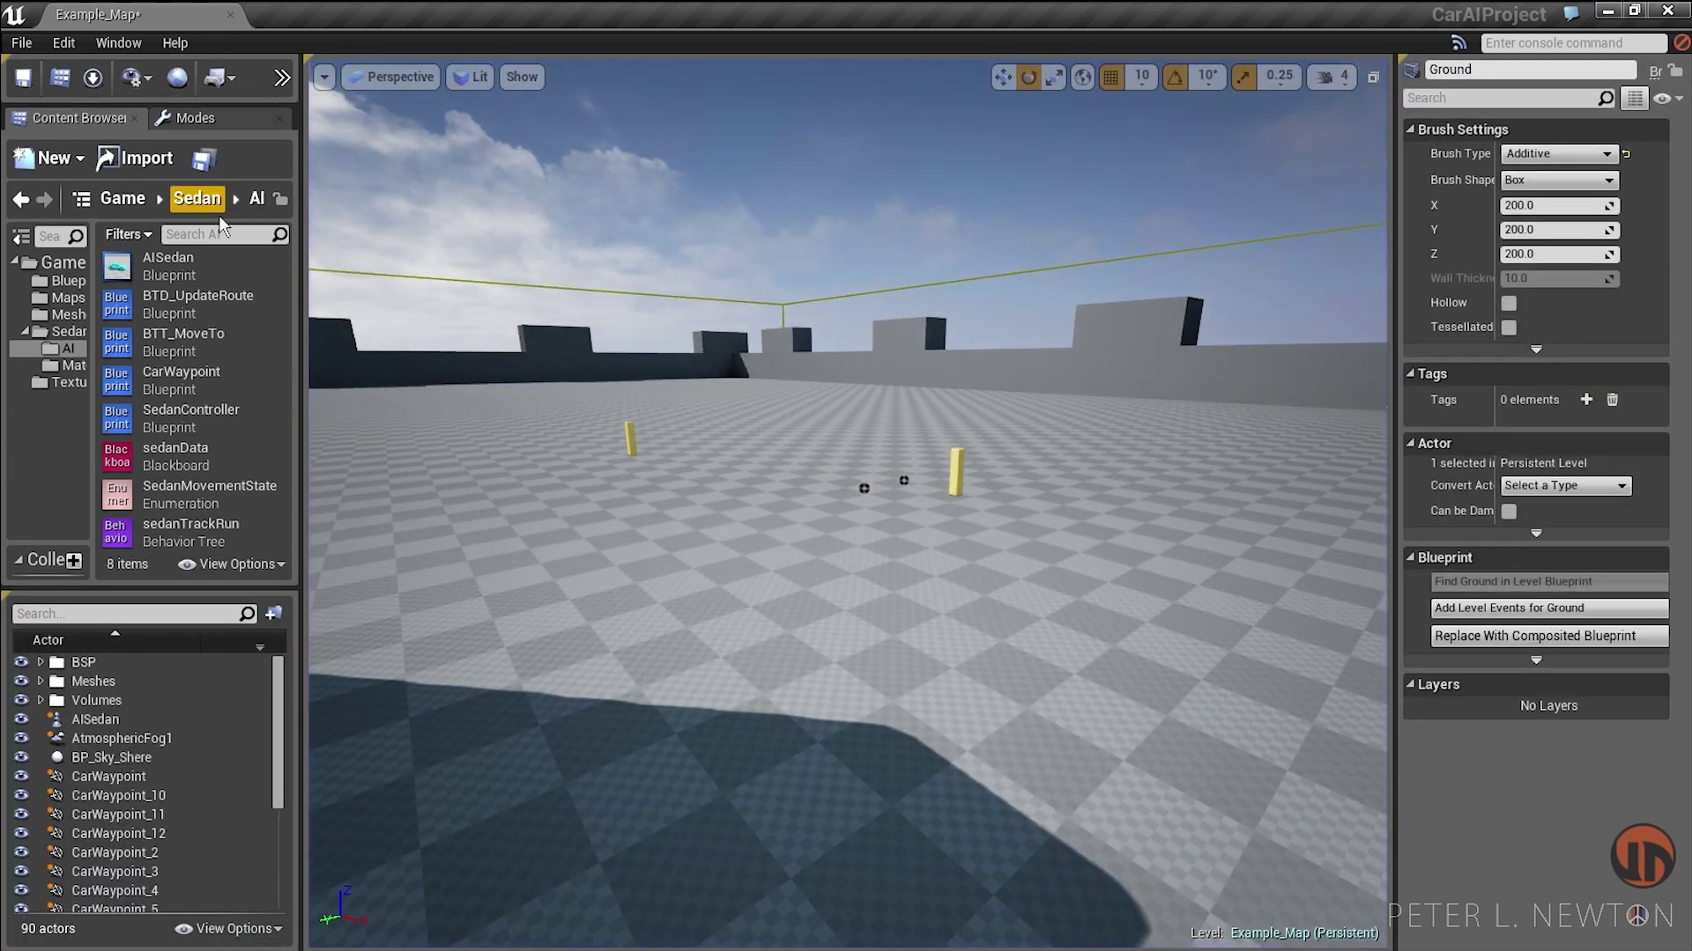
Step: Run a second Play-in-Editor test, watching the sedan until it crashes into a ramp, then stop
{"action": "left_click", "coordinate": [281, 77]}
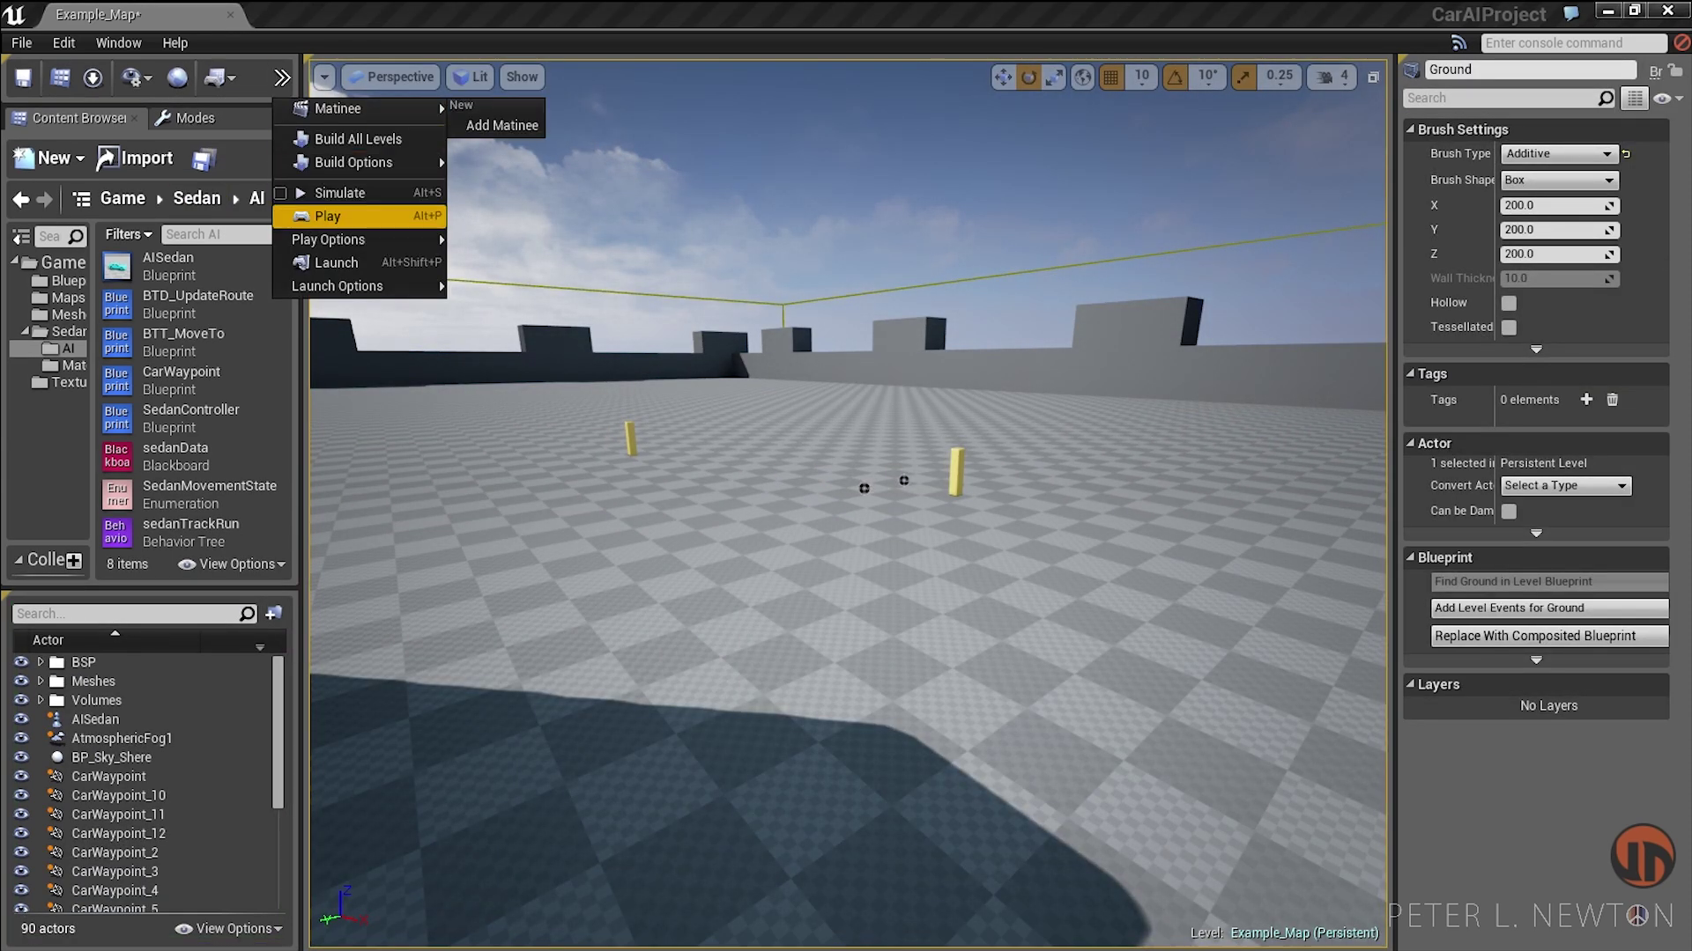
{"action": "left_click", "coordinate": [351, 211]}
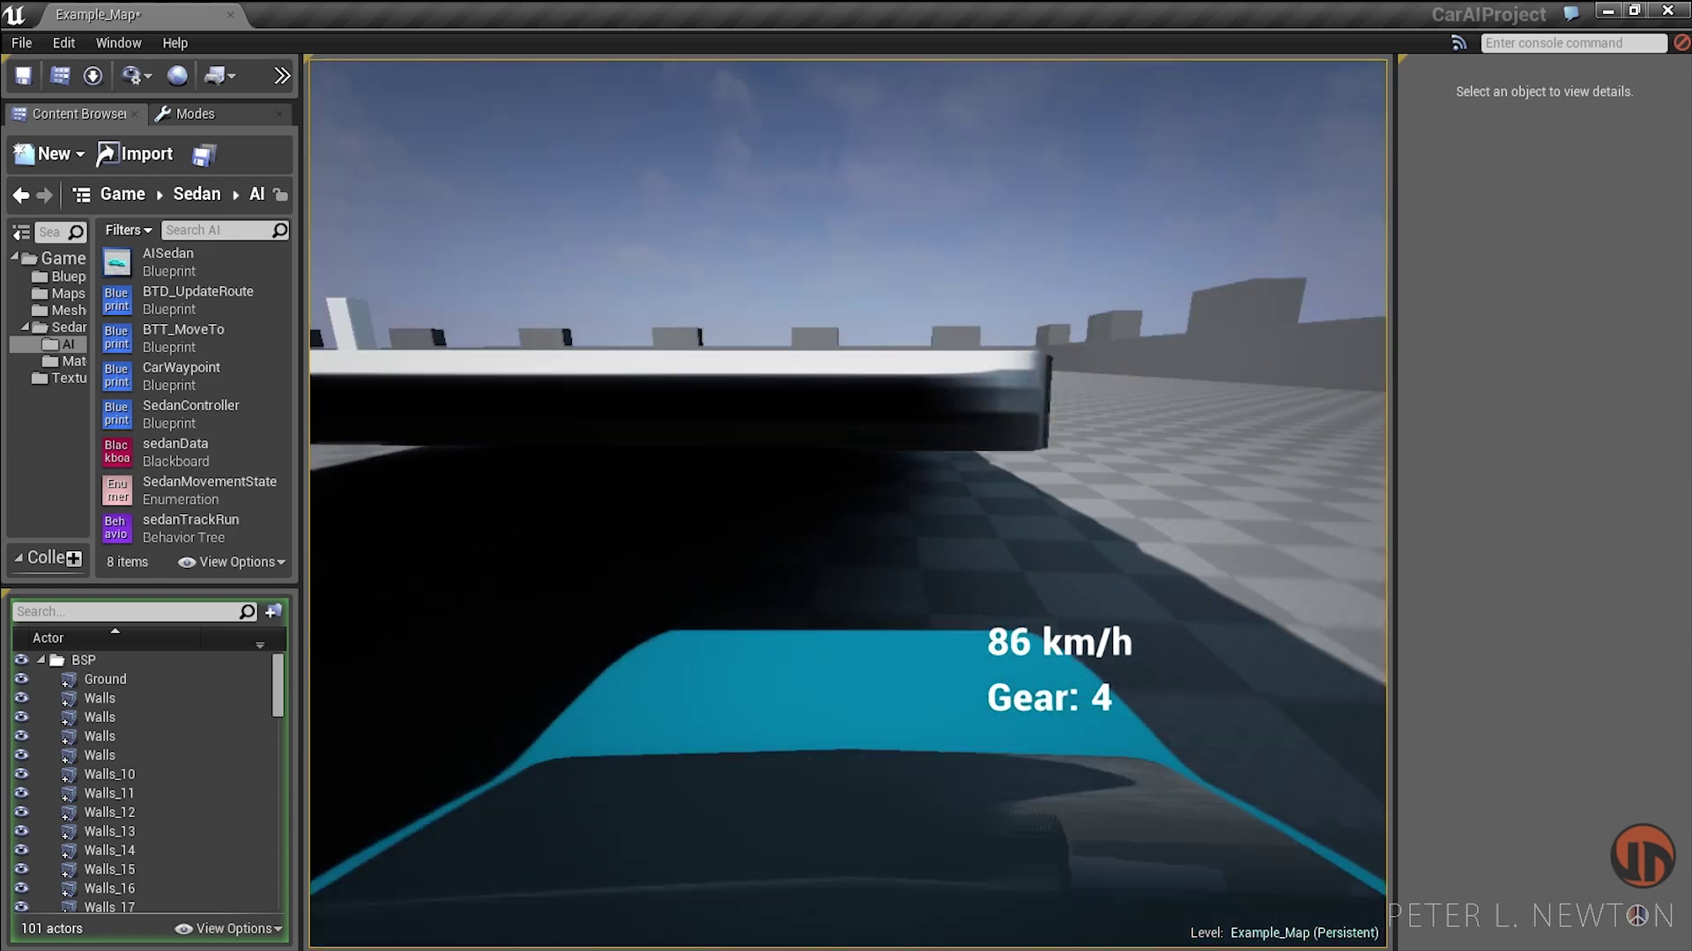
{"action": "key", "text": "Escape"}
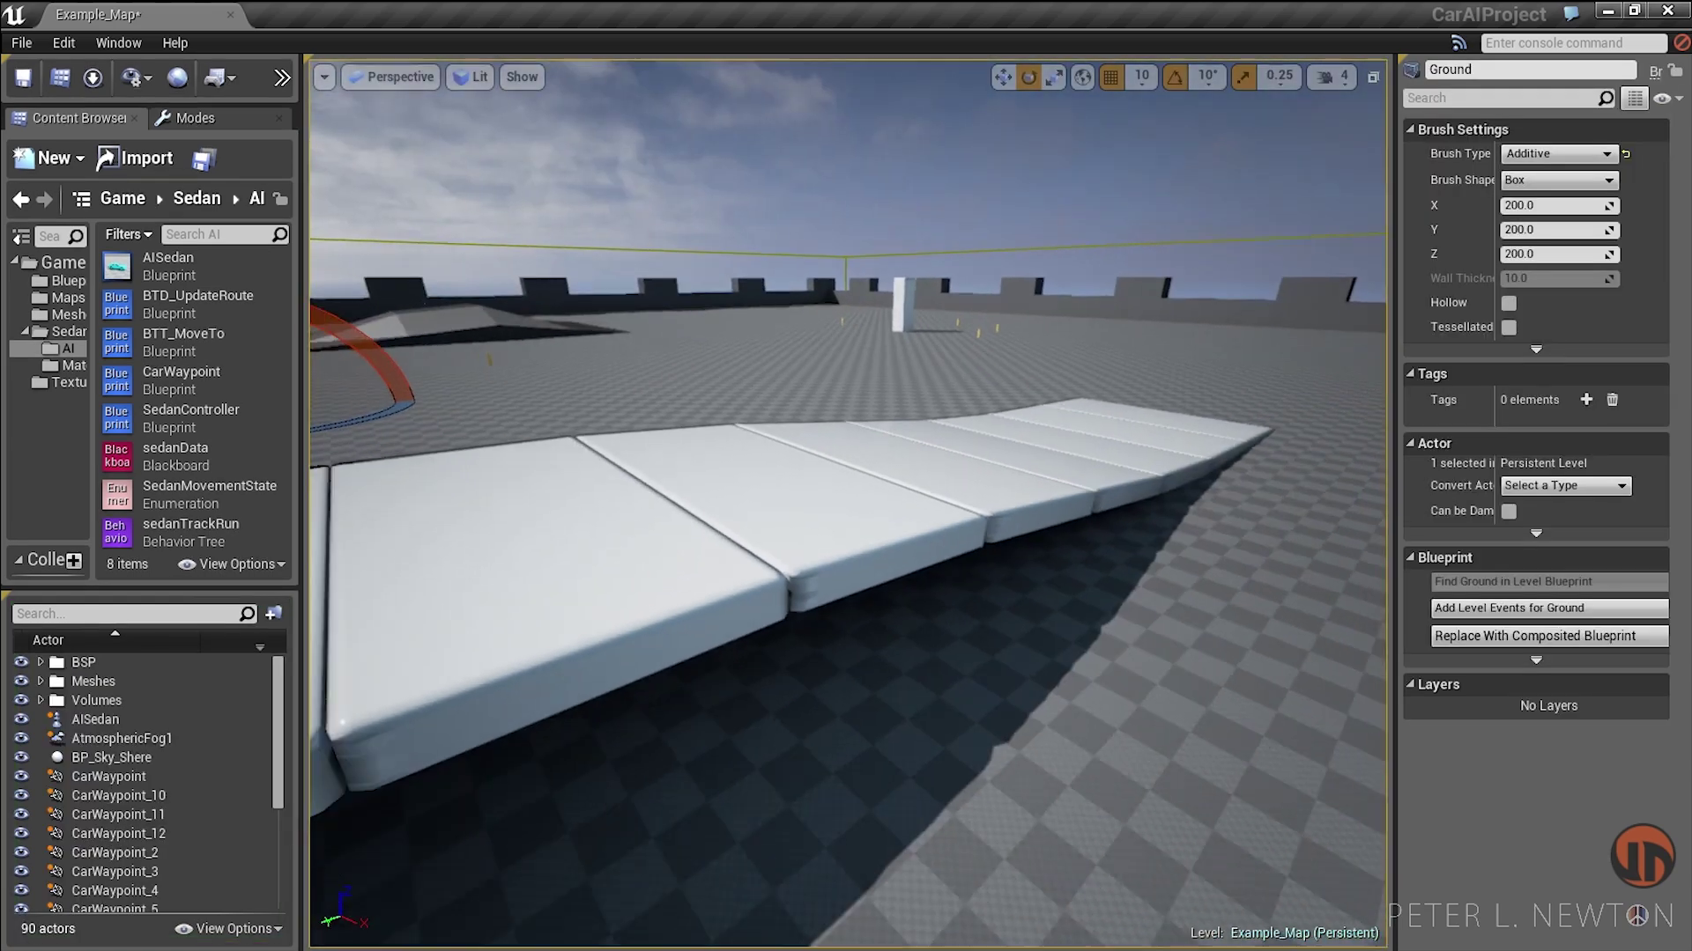
{"action": "mouse_move", "coordinate": [846, 528]}
{"action": "right_mouse_down"}
{"action": "mouse_move", "coordinate": [837, 414]}
{"action": "mouse_move", "coordinate": [845, 441]}
{"action": "mouse_move", "coordinate": [899, 458]}
{"action": "mouse_move", "coordinate": [978, 458]}
{"action": "mouse_move", "coordinate": [978, 564]}
{"action": "right_mouse_up"}
{"action": "left_click", "coordinate": [548, 370]}
{"action": "mouse_move", "coordinate": [693, 327]}
{"action": "right_mouse_down"}
{"action": "mouse_move", "coordinate": [813, 133]}
{"action": "mouse_move", "coordinate": [690, 321]}
{"action": "right_mouse_up"}
{"action": "left_click", "coordinate": [691, 321]}
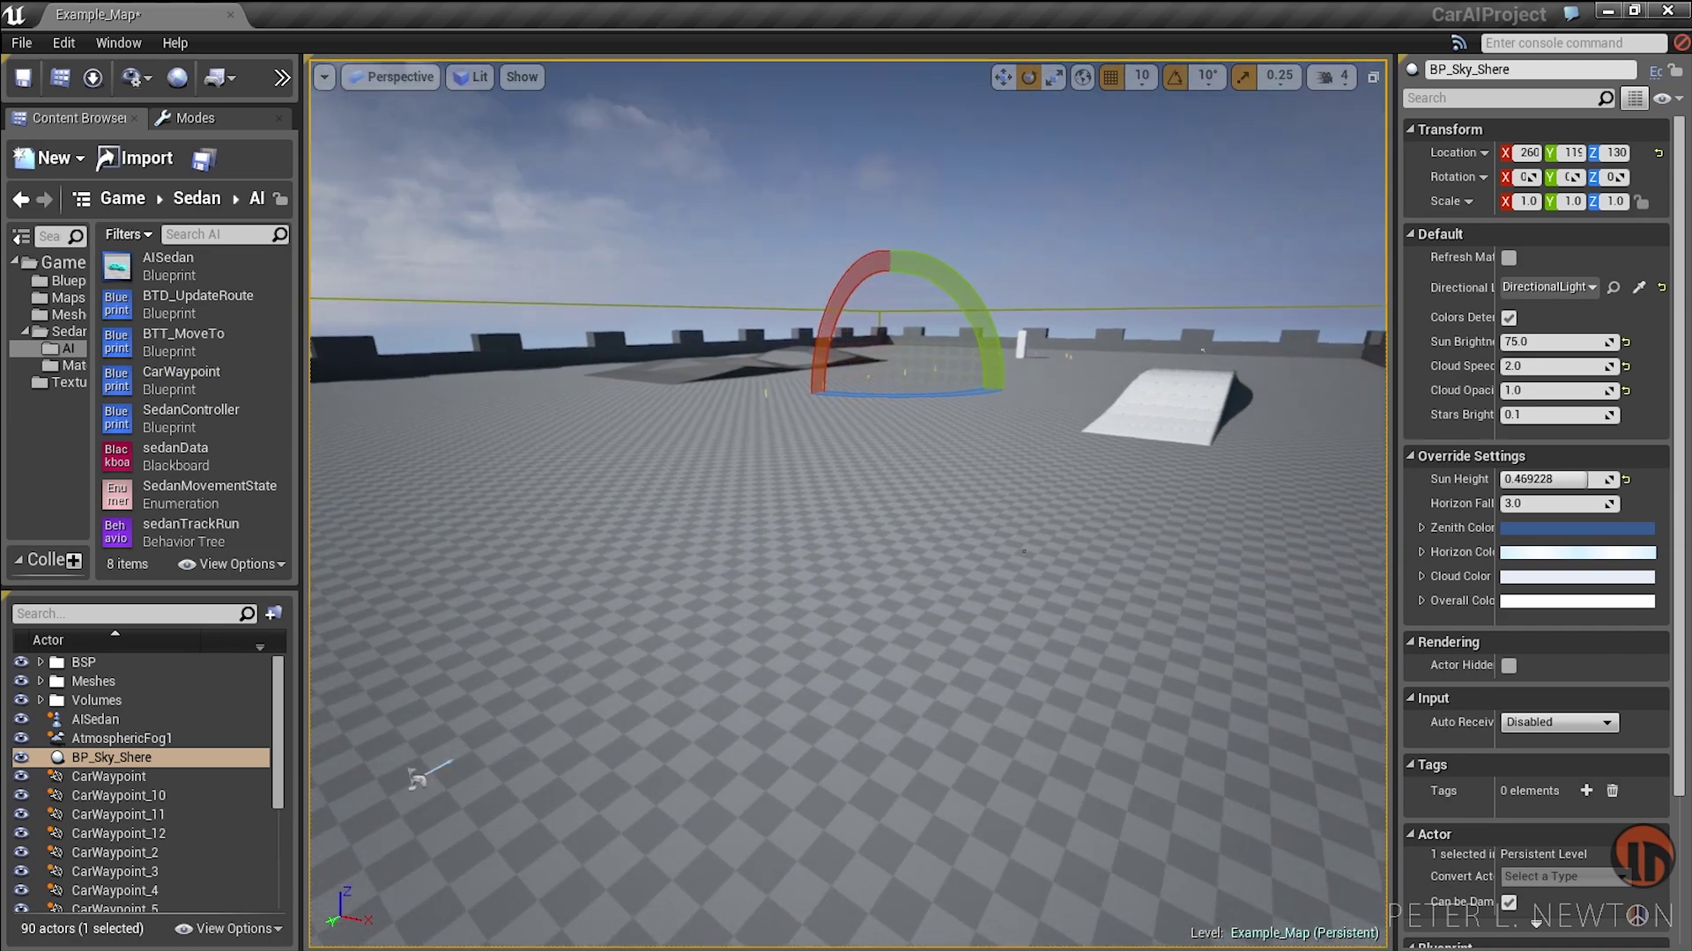
{"action": "right_click_drag", "start_coordinate": [1023, 551], "coordinate": [916, 401]}
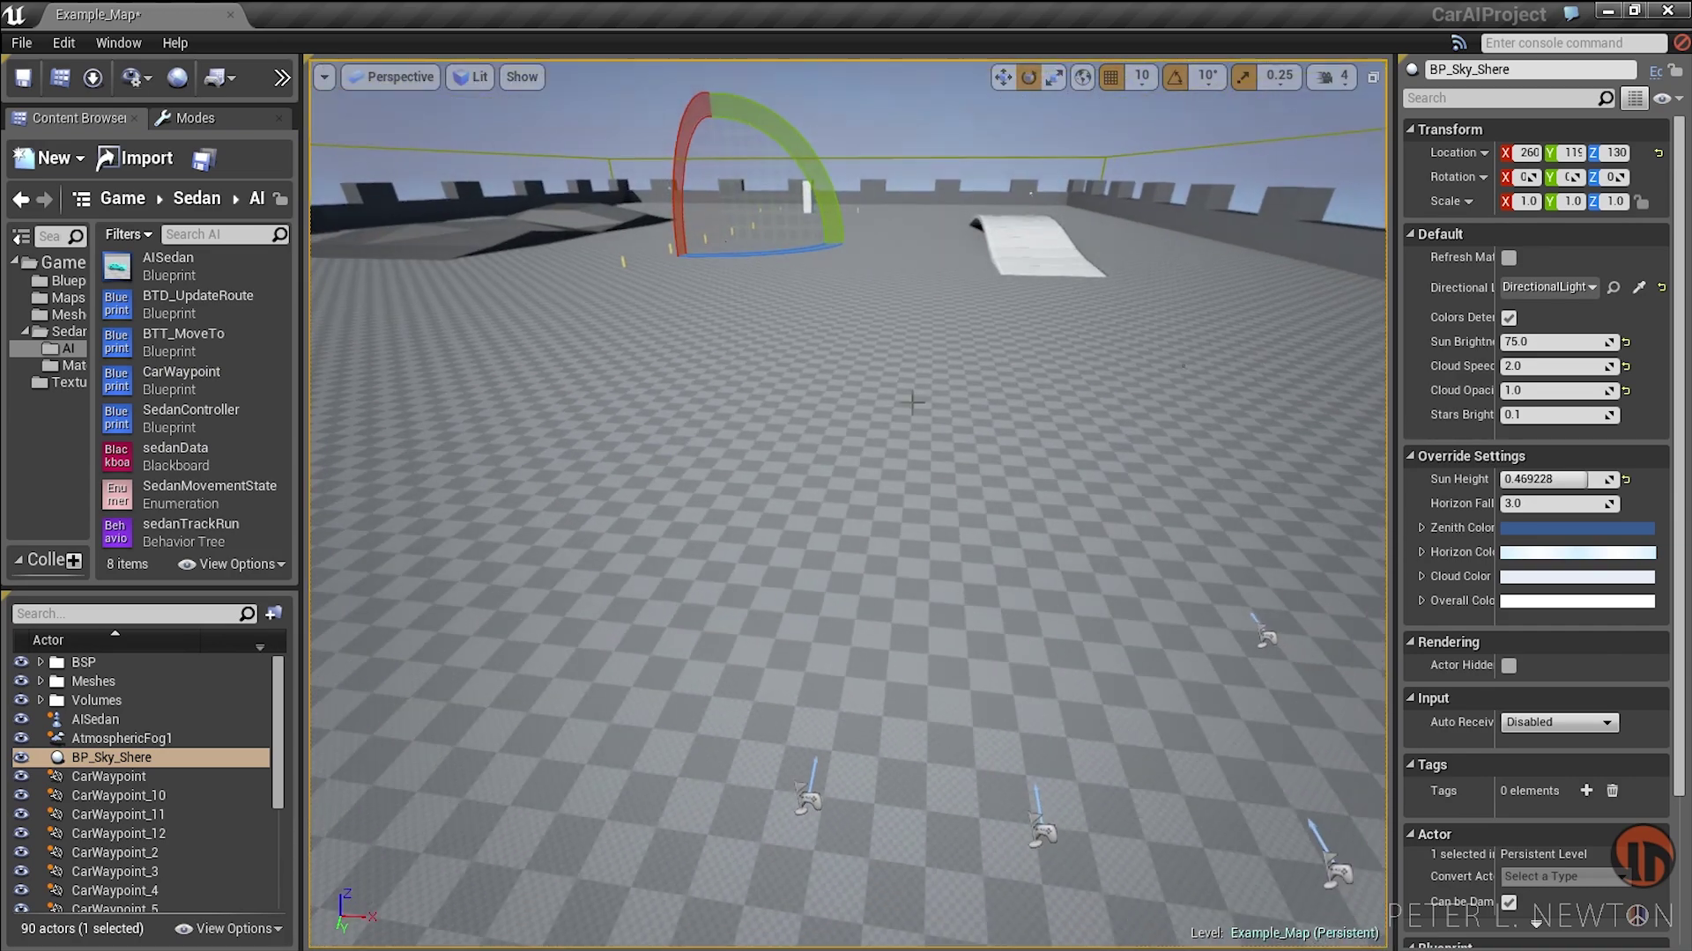
{"action": "right_click_drag", "start_coordinate": [907, 184], "coordinate": [817, 355]}
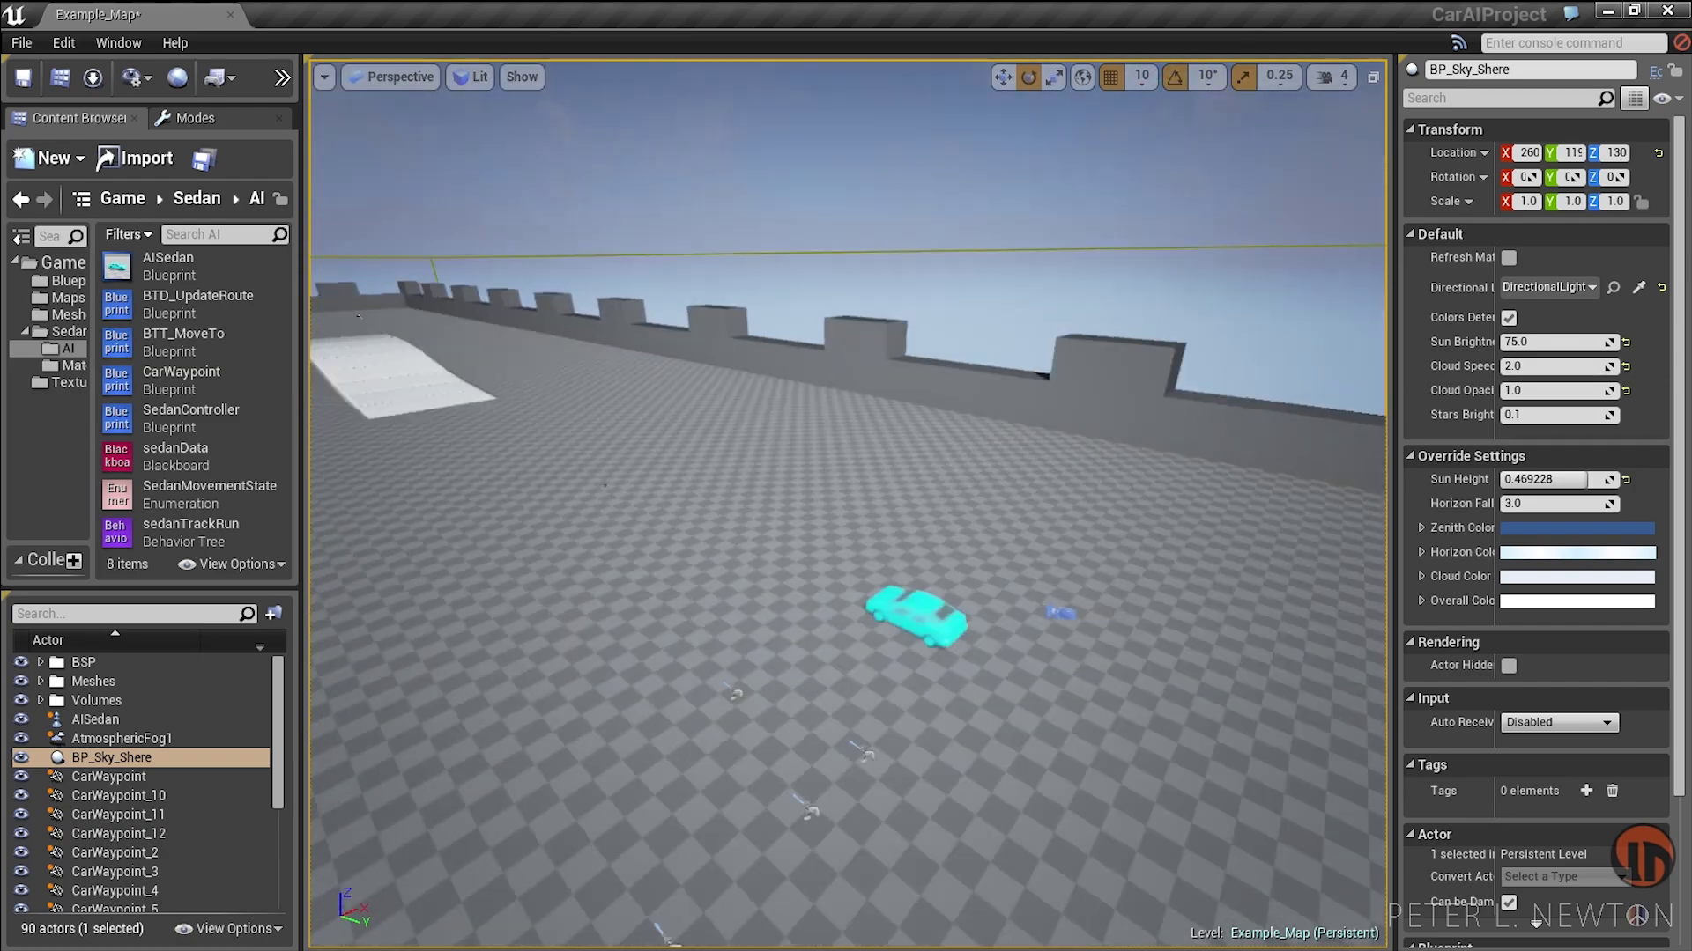
{"action": "mouse_move", "coordinate": [845, 440]}
{"action": "right_mouse_down"}
{"action": "mouse_move", "coordinate": [846, 546]}
{"action": "mouse_move", "coordinate": [845, 441]}
{"action": "right_mouse_up"}
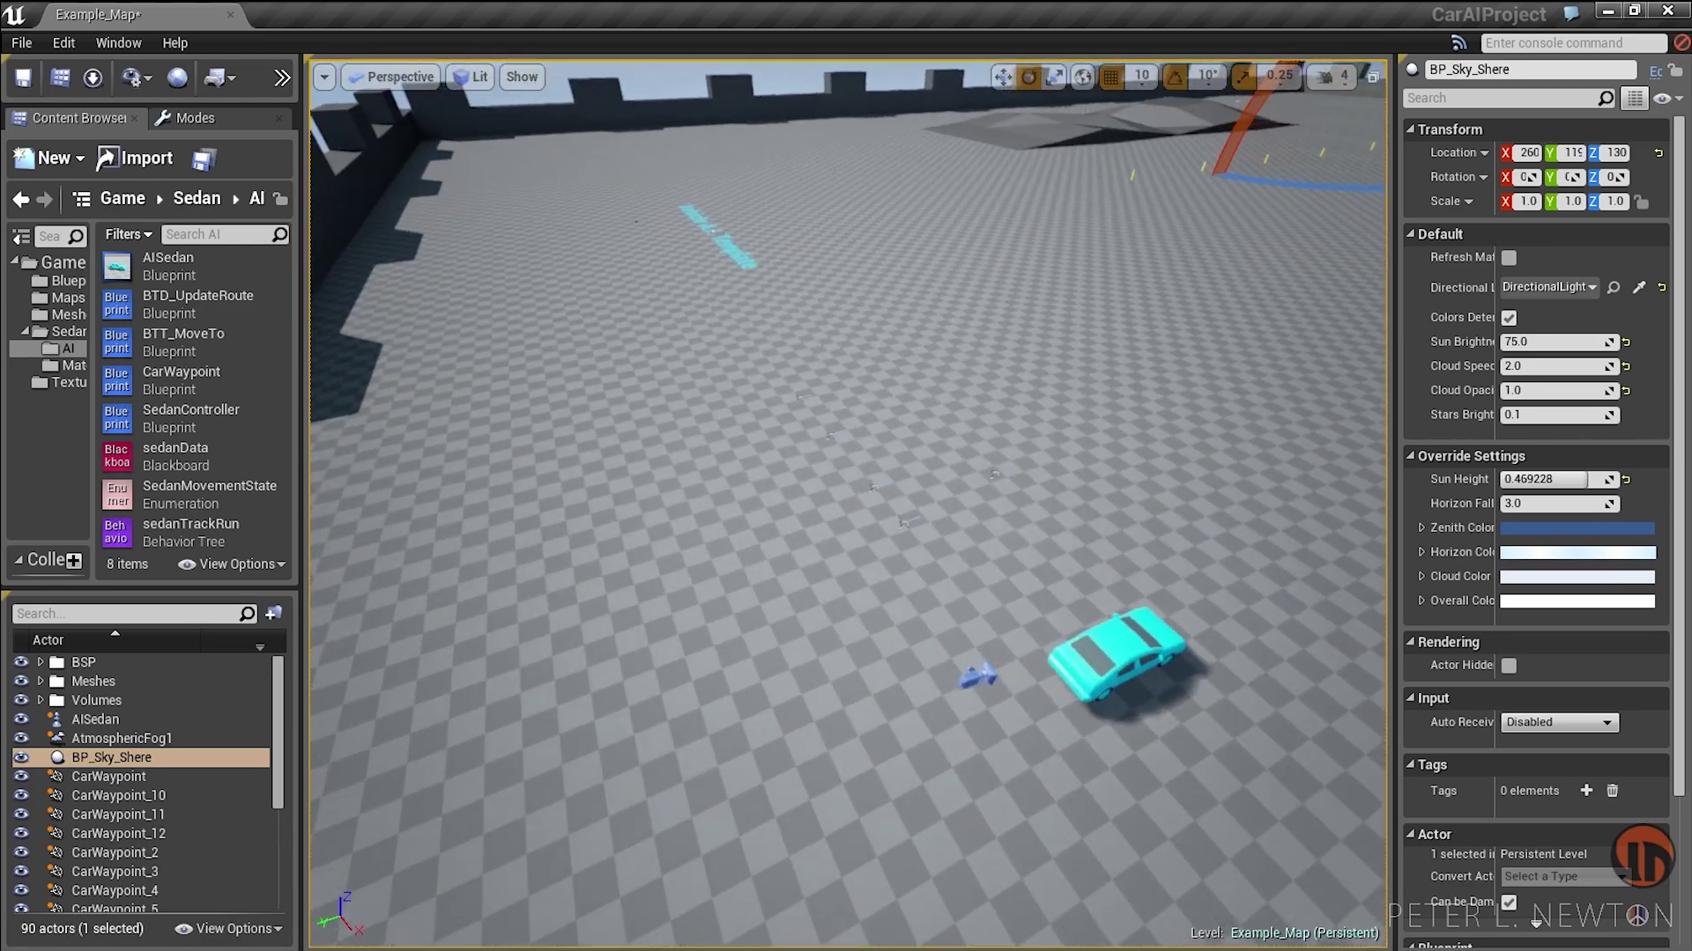
{"action": "right_click_drag", "start_coordinate": [846, 502], "coordinate": [845, 397]}
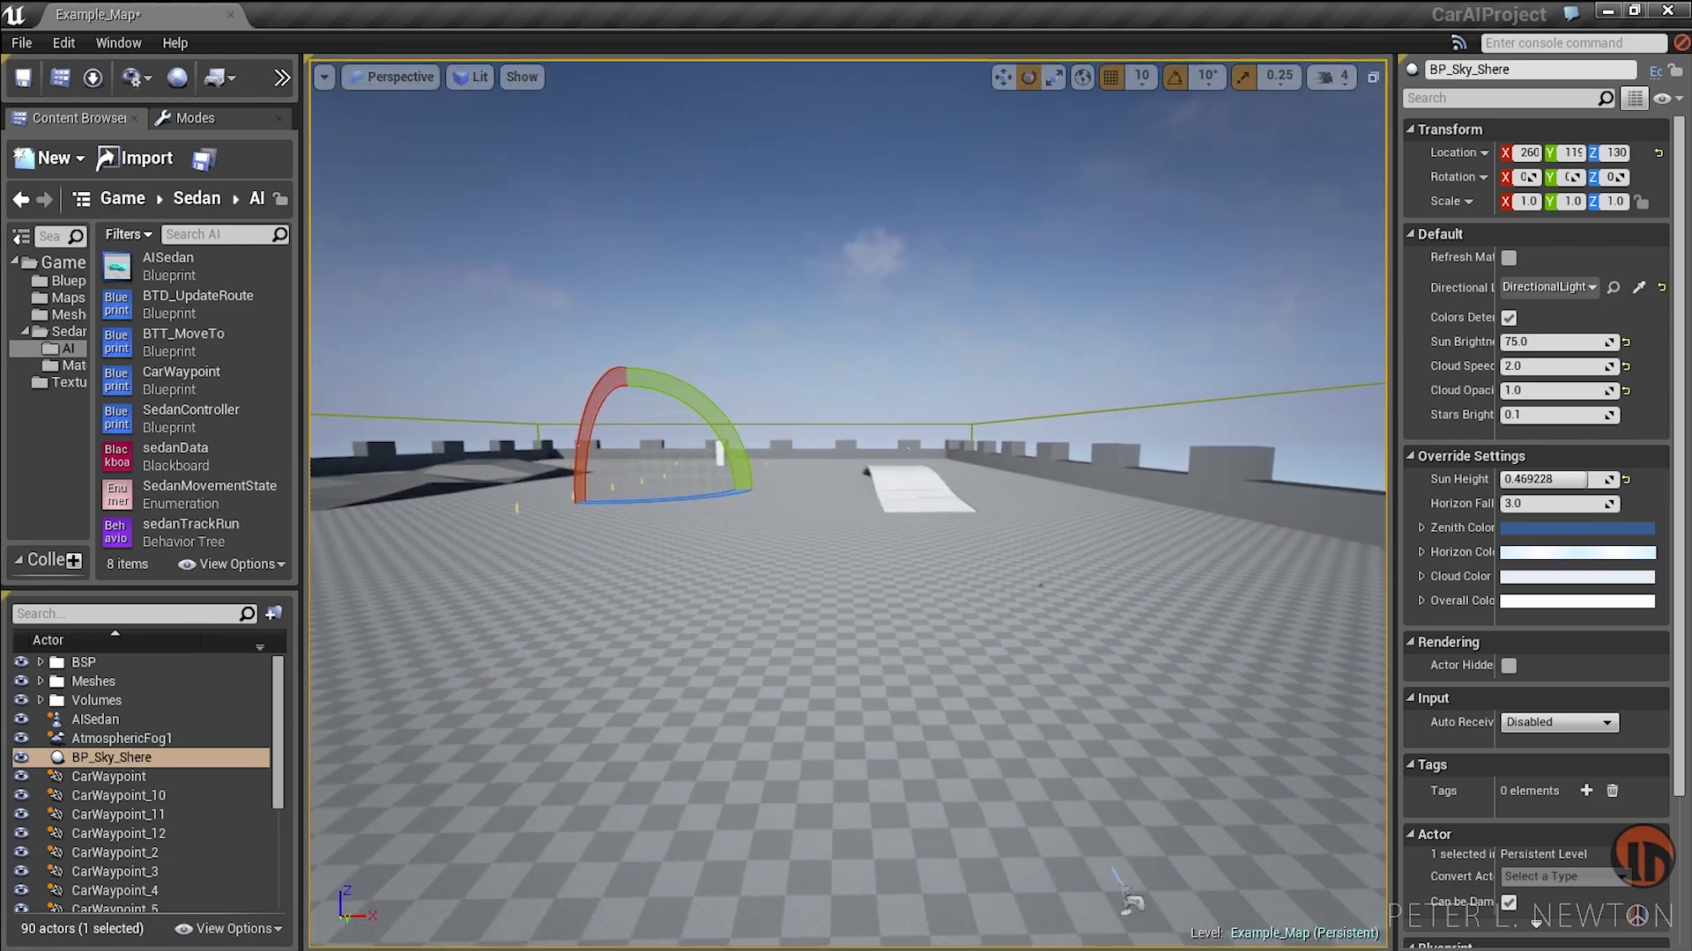
{"action": "right_click_drag", "start_coordinate": [846, 476], "coordinate": [898, 440]}
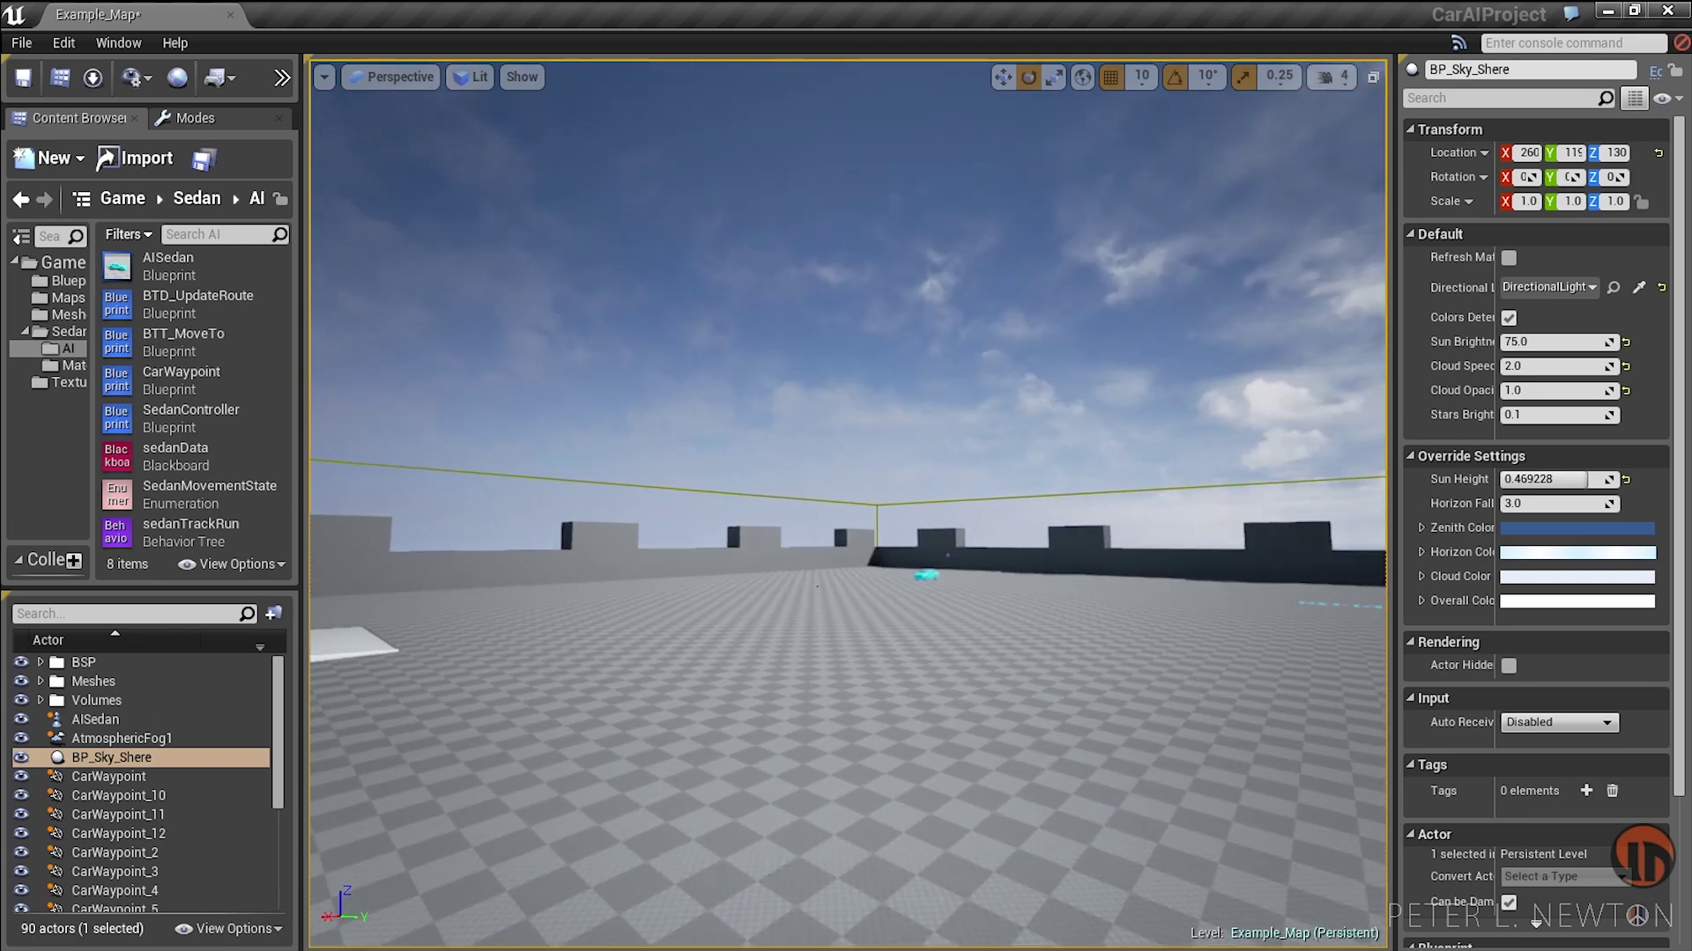
{"action": "mouse_move", "coordinate": [1236, 461]}
{"action": "right_mouse_down"}
{"action": "mouse_move", "coordinate": [1145, 458]}
{"action": "mouse_move", "coordinate": [1181, 546]}
{"action": "mouse_move", "coordinate": [1181, 440]}
{"action": "right_mouse_up"}
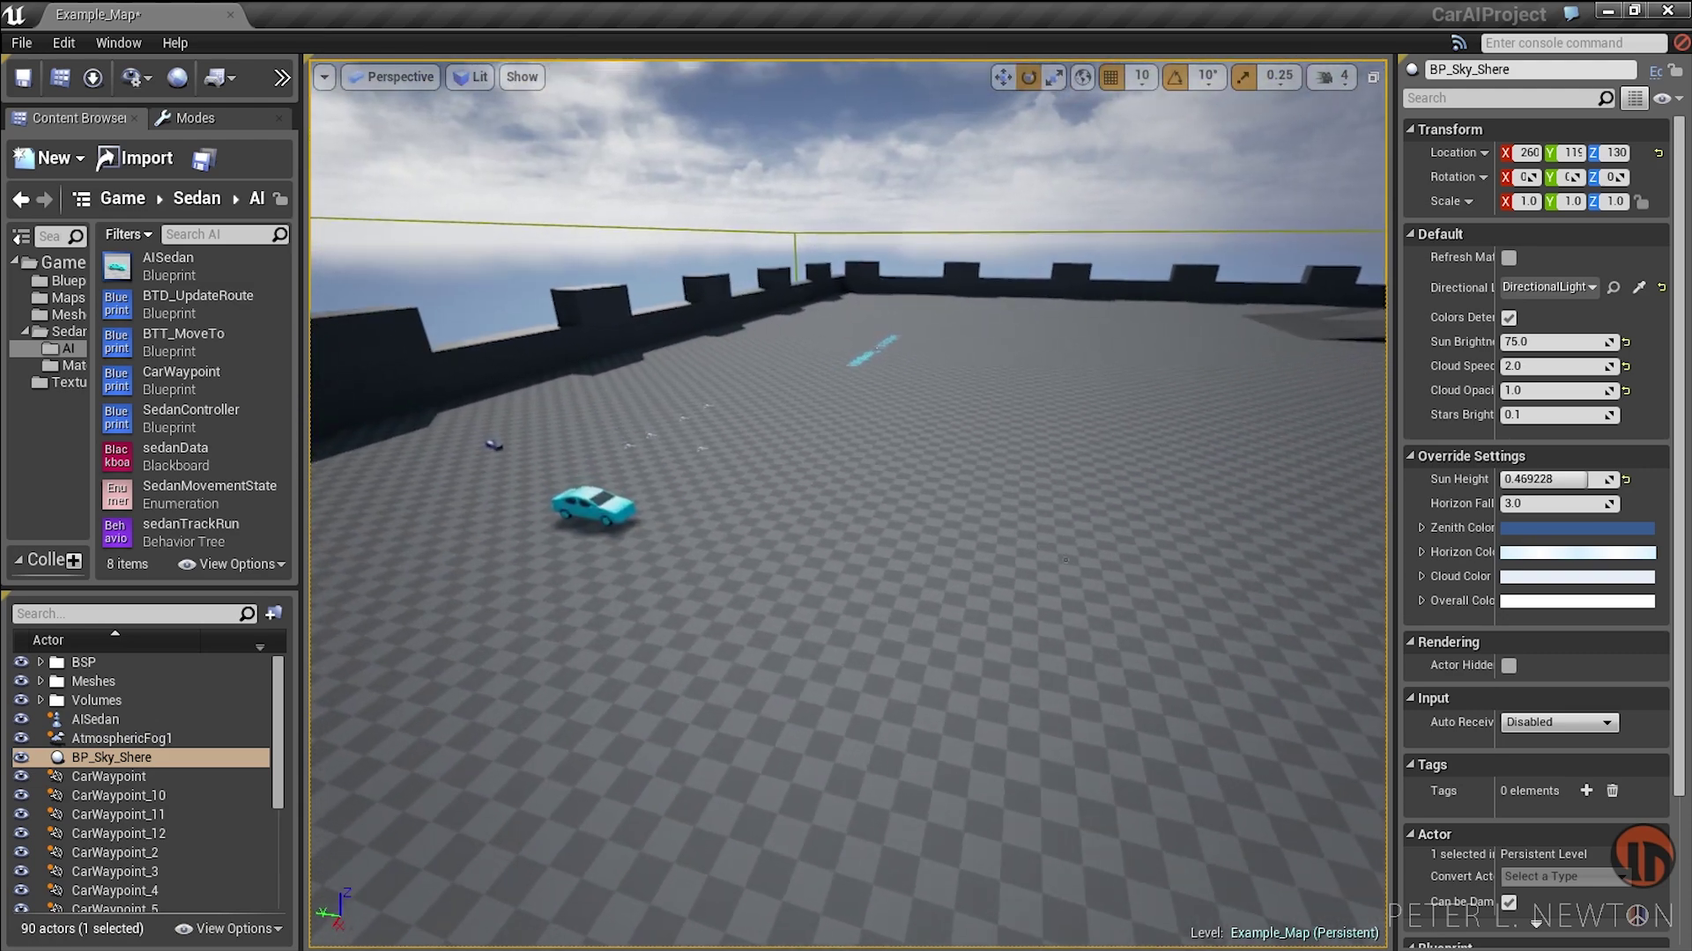
{"action": "mouse_move", "coordinate": [1180, 441]}
{"action": "right_mouse_down"}
{"action": "mouse_move", "coordinate": [1181, 511]}
{"action": "mouse_move", "coordinate": [1180, 493]}
{"action": "right_mouse_up"}
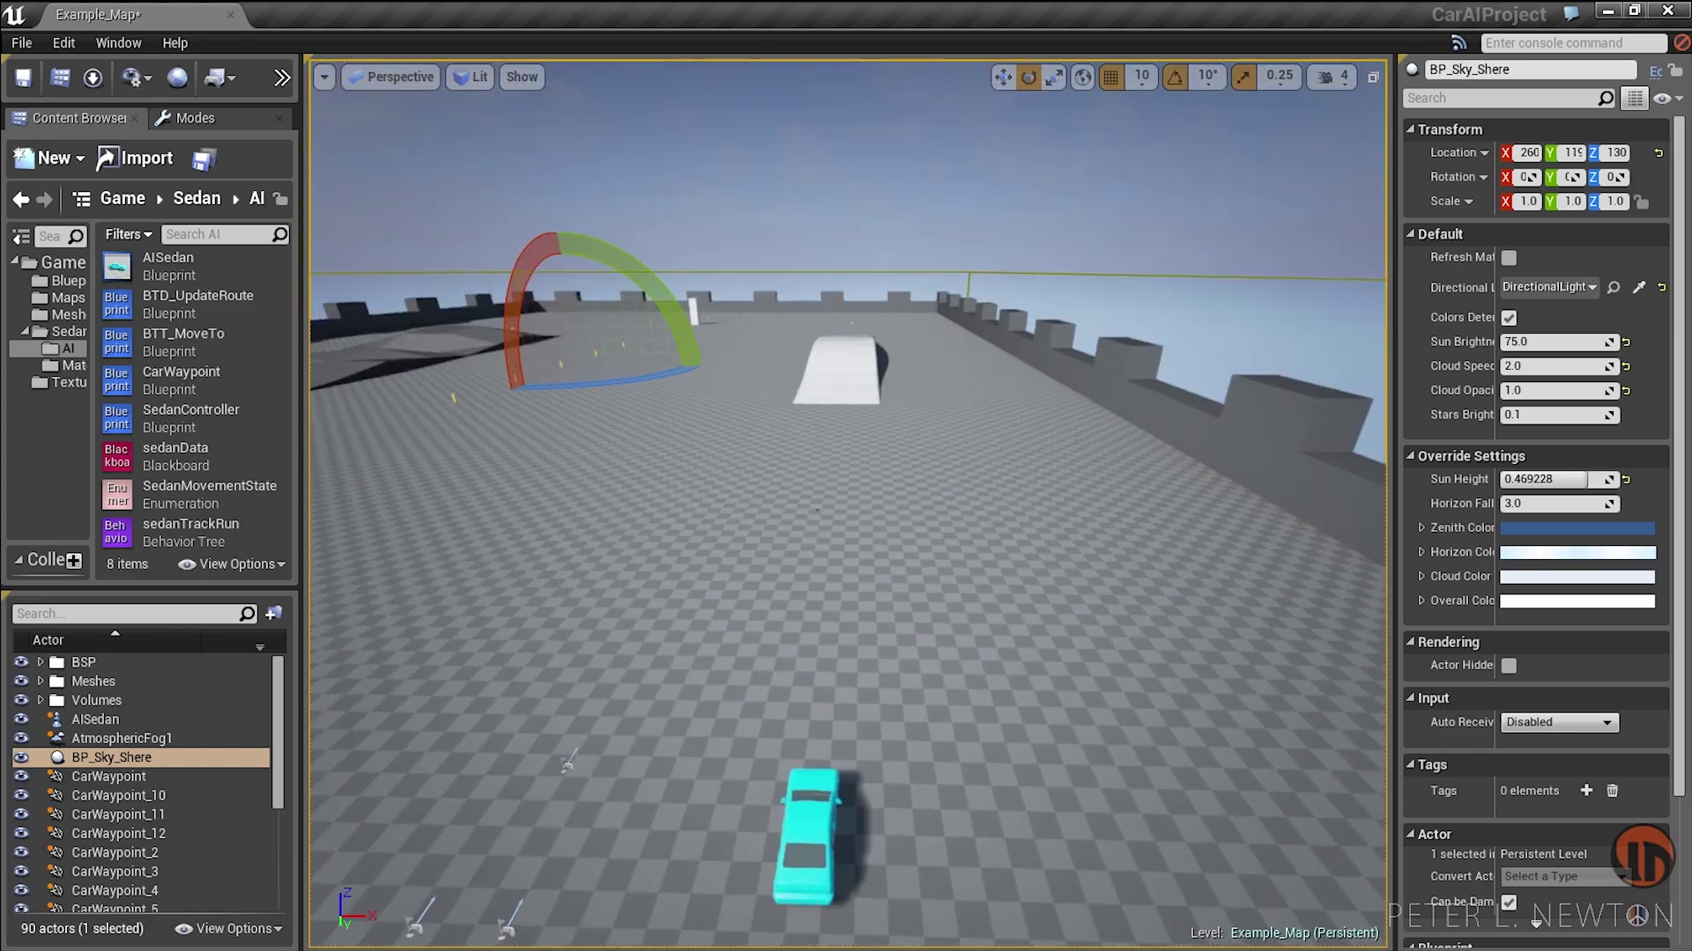
{"action": "right_click_drag", "start_coordinate": [818, 509], "coordinate": [821, 537]}
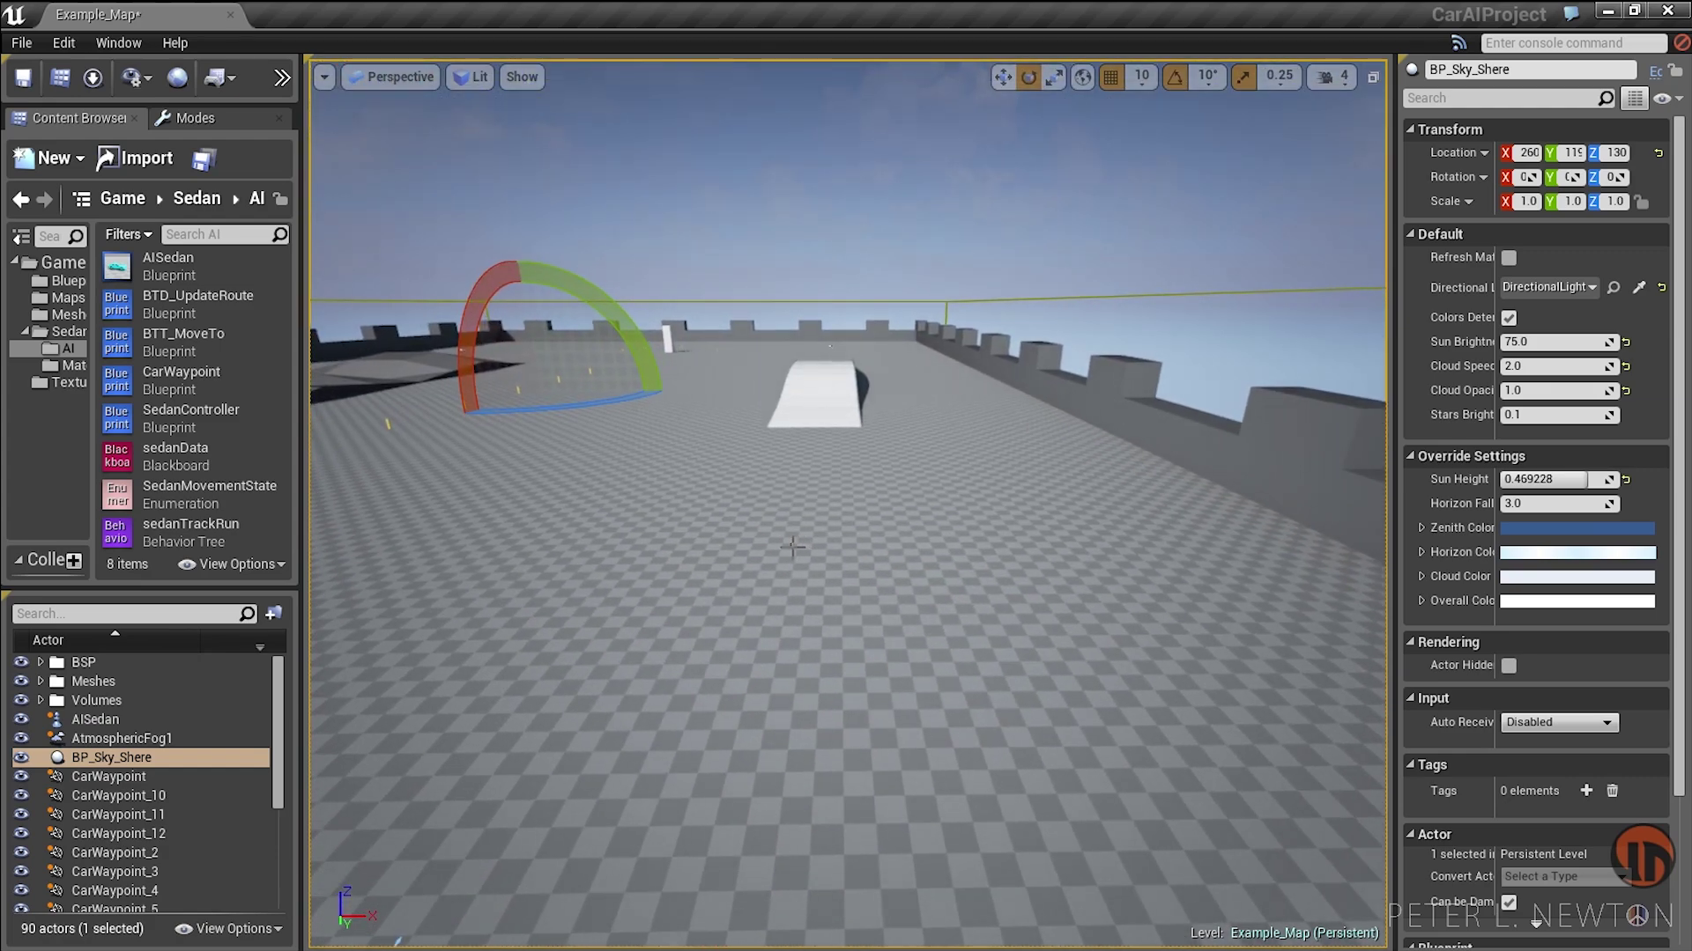
{"action": "left_click", "coordinate": [792, 547]}
Step: Orbit the viewport around the car and walls, then open the sedanTrackRun behavior tree
{"action": "right_click_drag", "start_coordinate": [792, 547], "coordinate": [833, 597]}
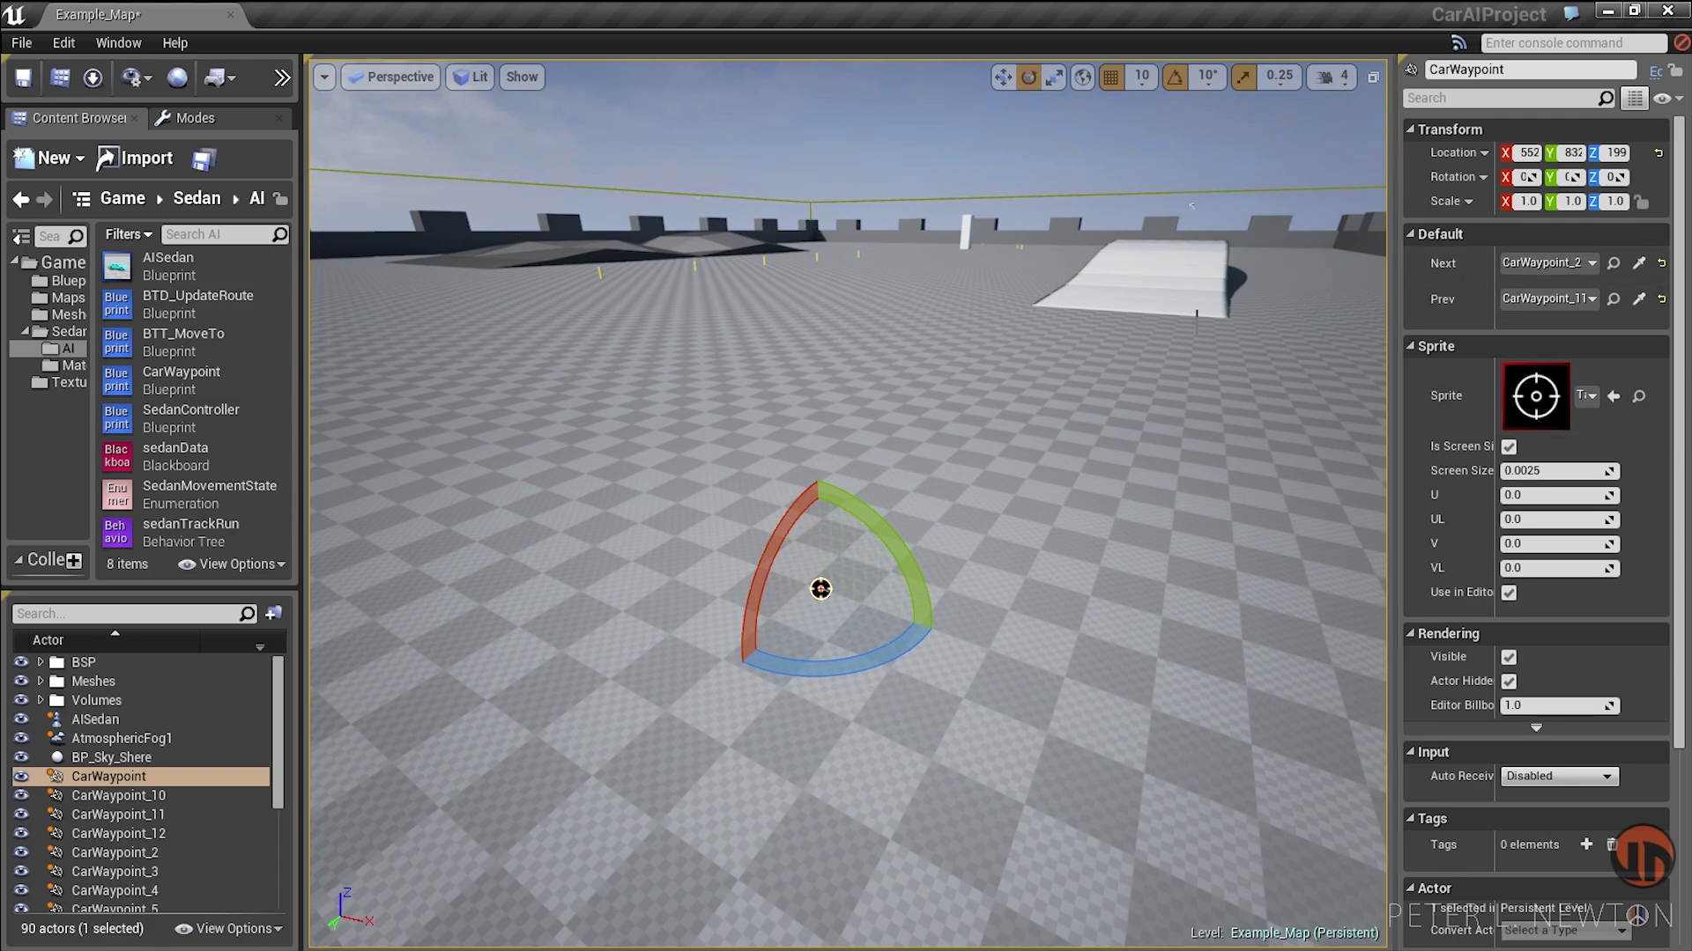
{"action": "mouse_move", "coordinate": [1277, 370]}
{"action": "right_mouse_down"}
{"action": "mouse_move", "coordinate": [1269, 405]}
{"action": "mouse_move", "coordinate": [1251, 335]}
{"action": "right_mouse_up"}
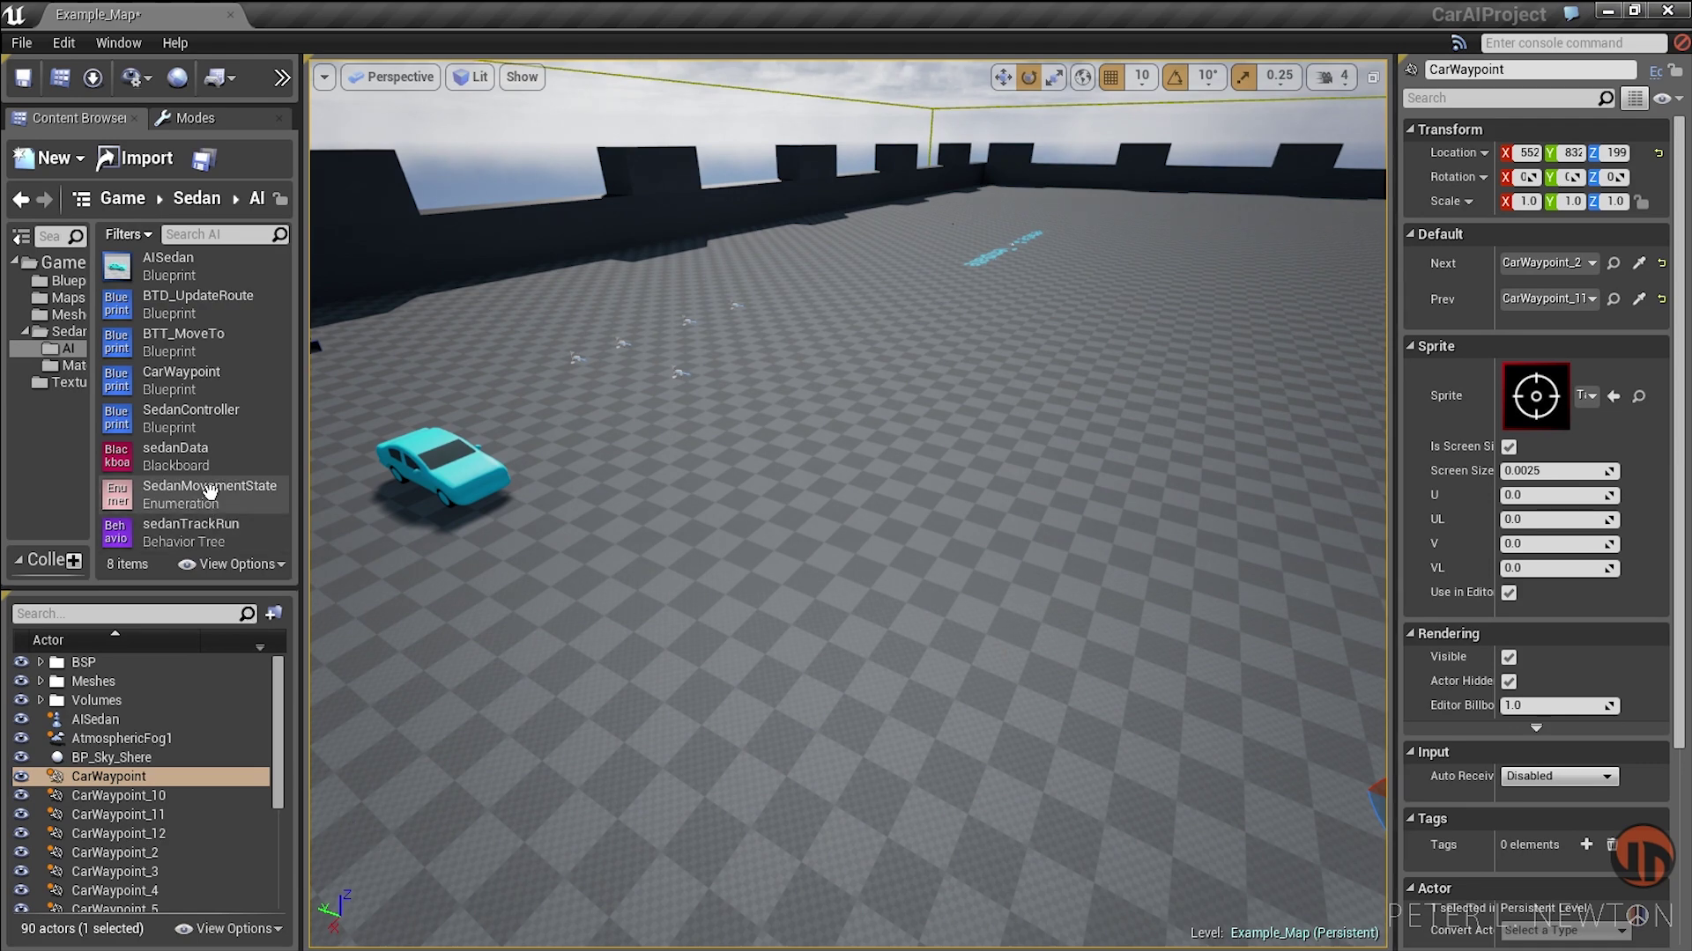
{"action": "right_click_drag", "start_coordinate": [339, 823], "coordinate": [276, 605]}
{"action": "double_click", "coordinate": [202, 532]}
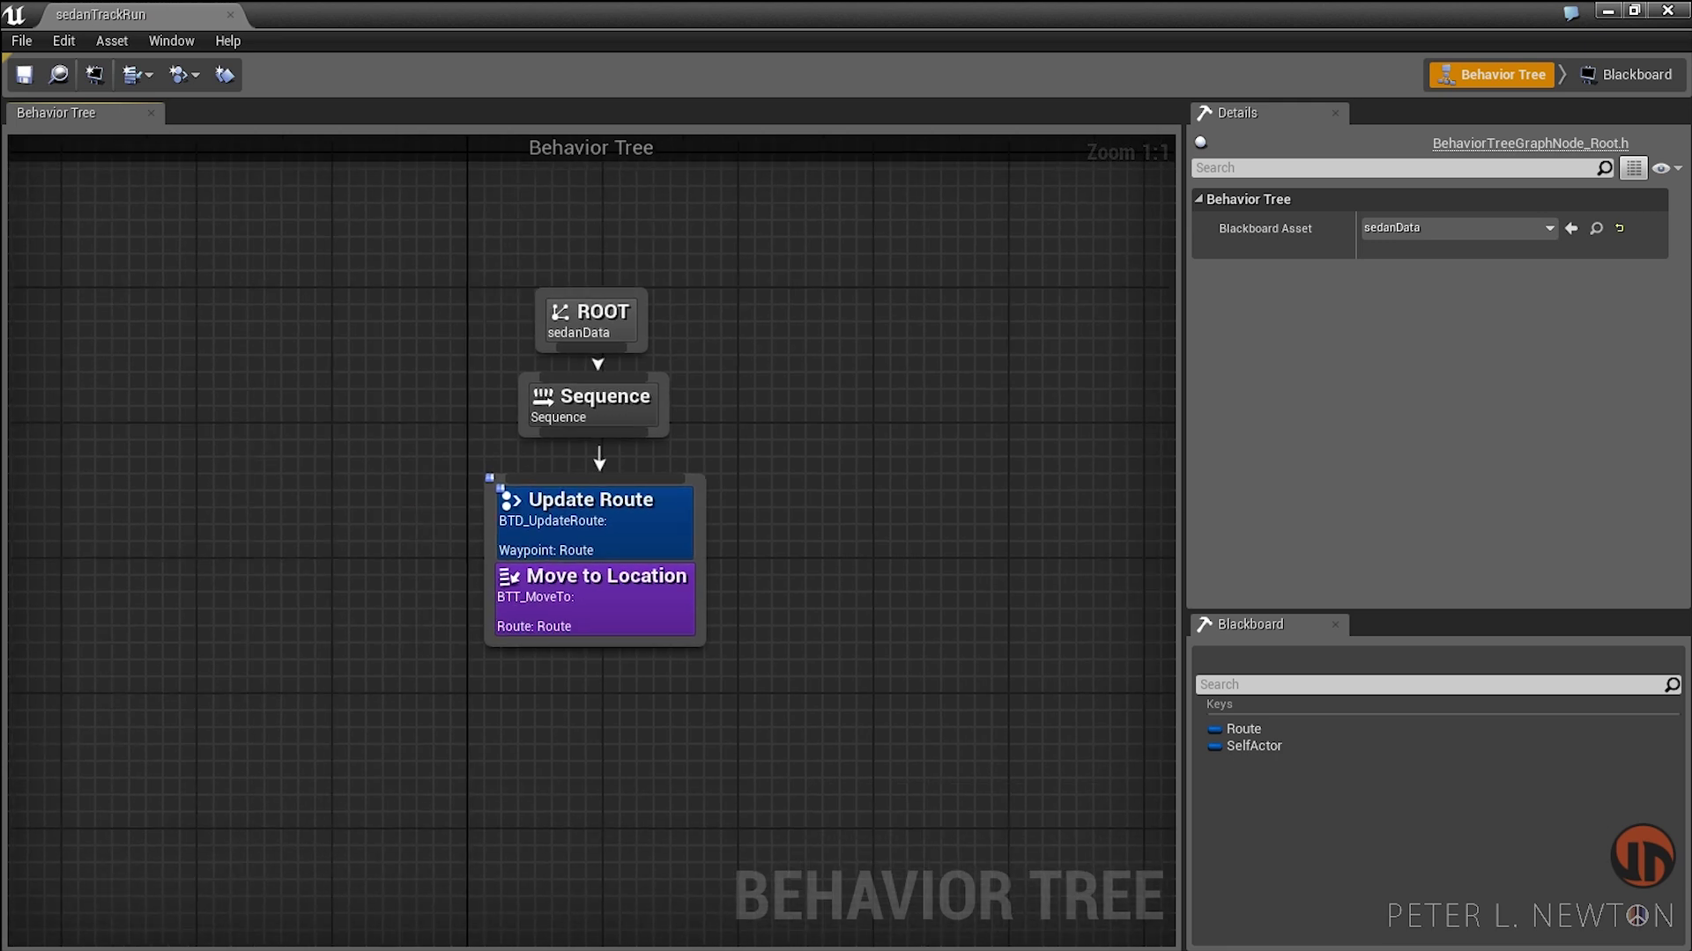
Step: Open the Update Route decorator's BTD_UpdateRoute blueprint and view its waypoint update logic
{"action": "left_click_drag", "start_coordinate": [215, 261], "coordinate": [1140, 778]}
{"action": "left_click", "coordinate": [265, 704]}
{"action": "left_click", "coordinate": [590, 511]}
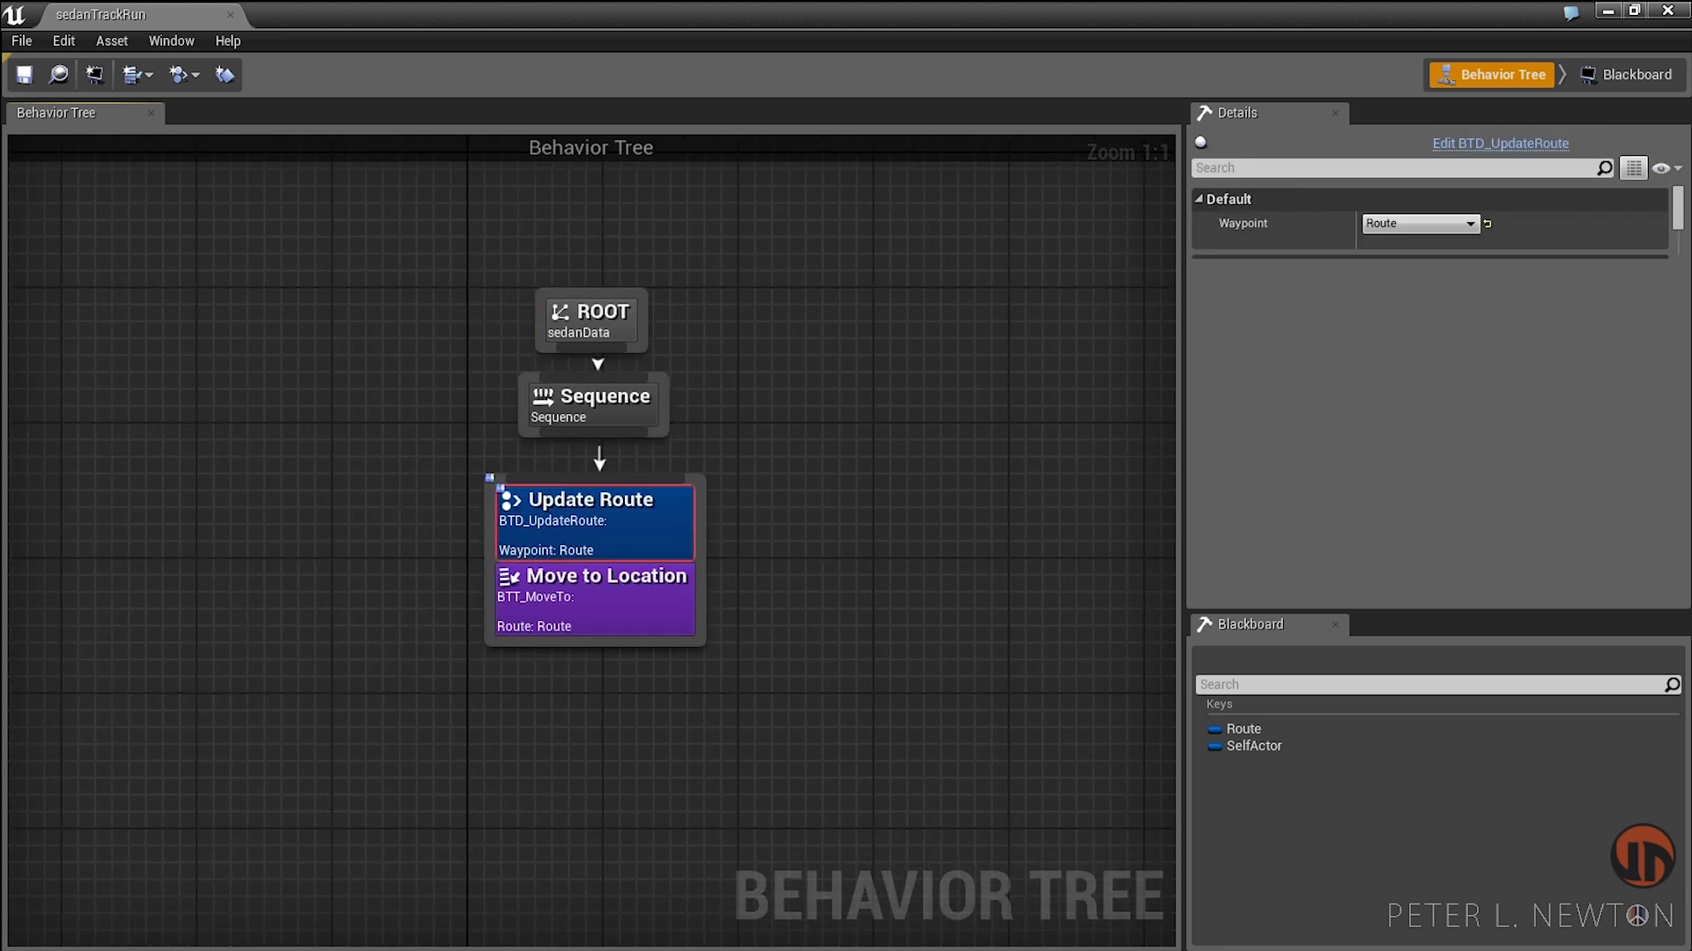
{"action": "double_click", "coordinate": [590, 511]}
{"action": "right_click_drag", "start_coordinate": [650, 461], "coordinate": [651, 321]}
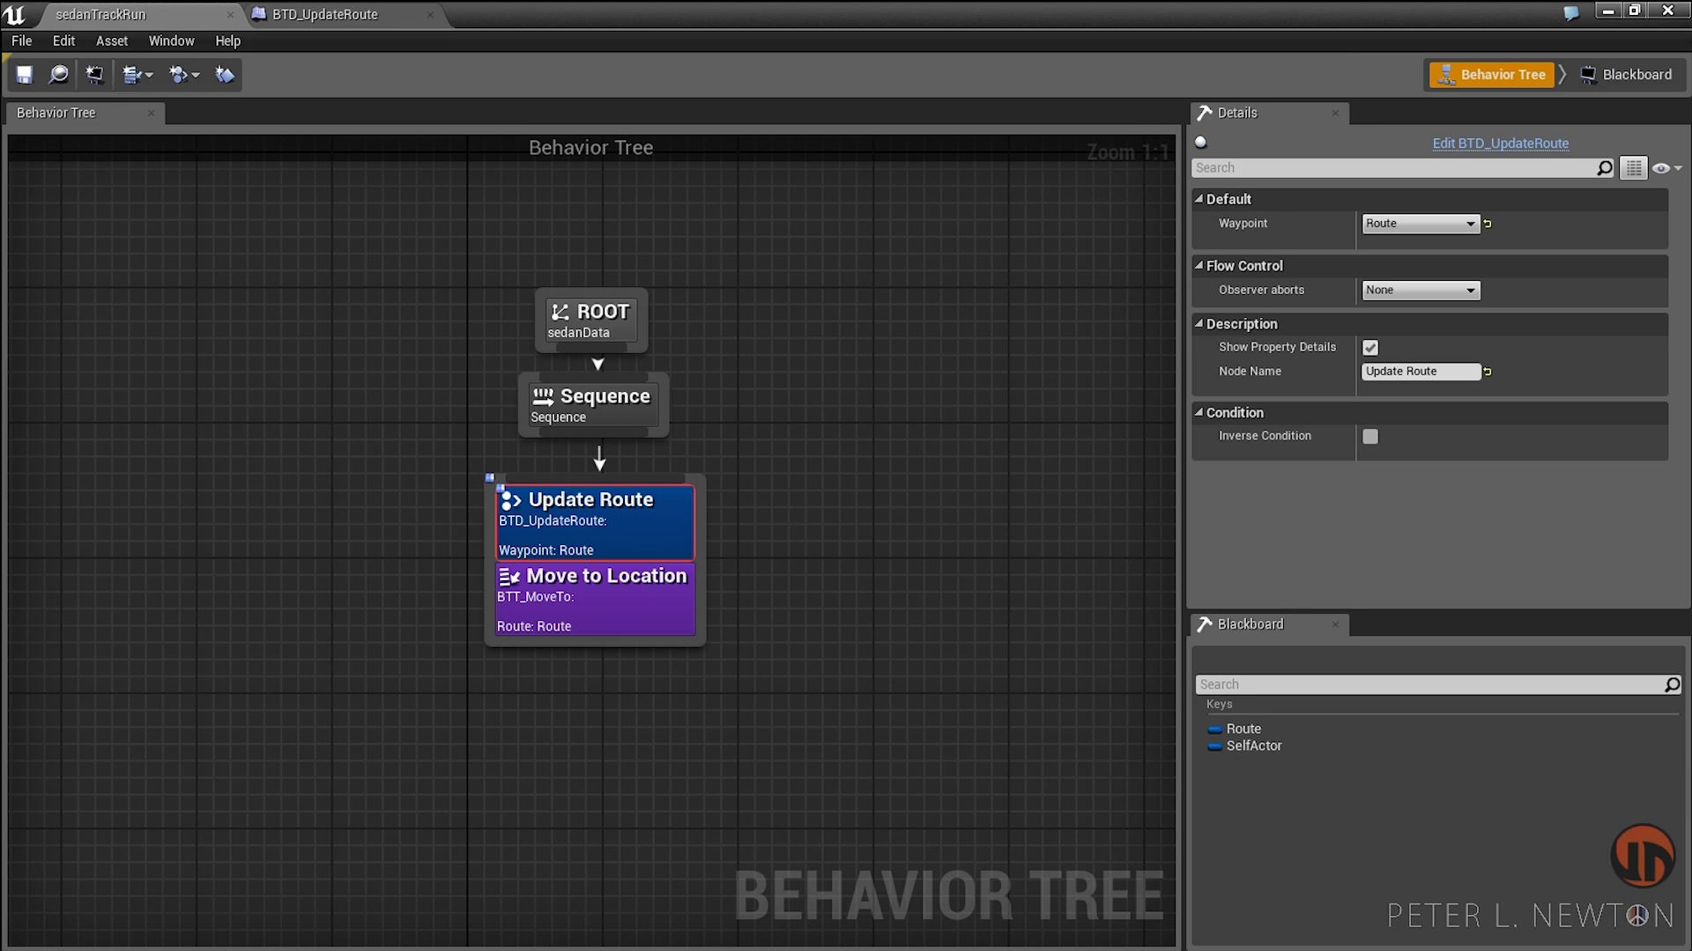
Step: Open the BTT_MoveTo task blueprint and review its Move to Location, MoveCompleted and Cast To CarWaypoint nodes
{"action": "double_click", "coordinate": [592, 589]}
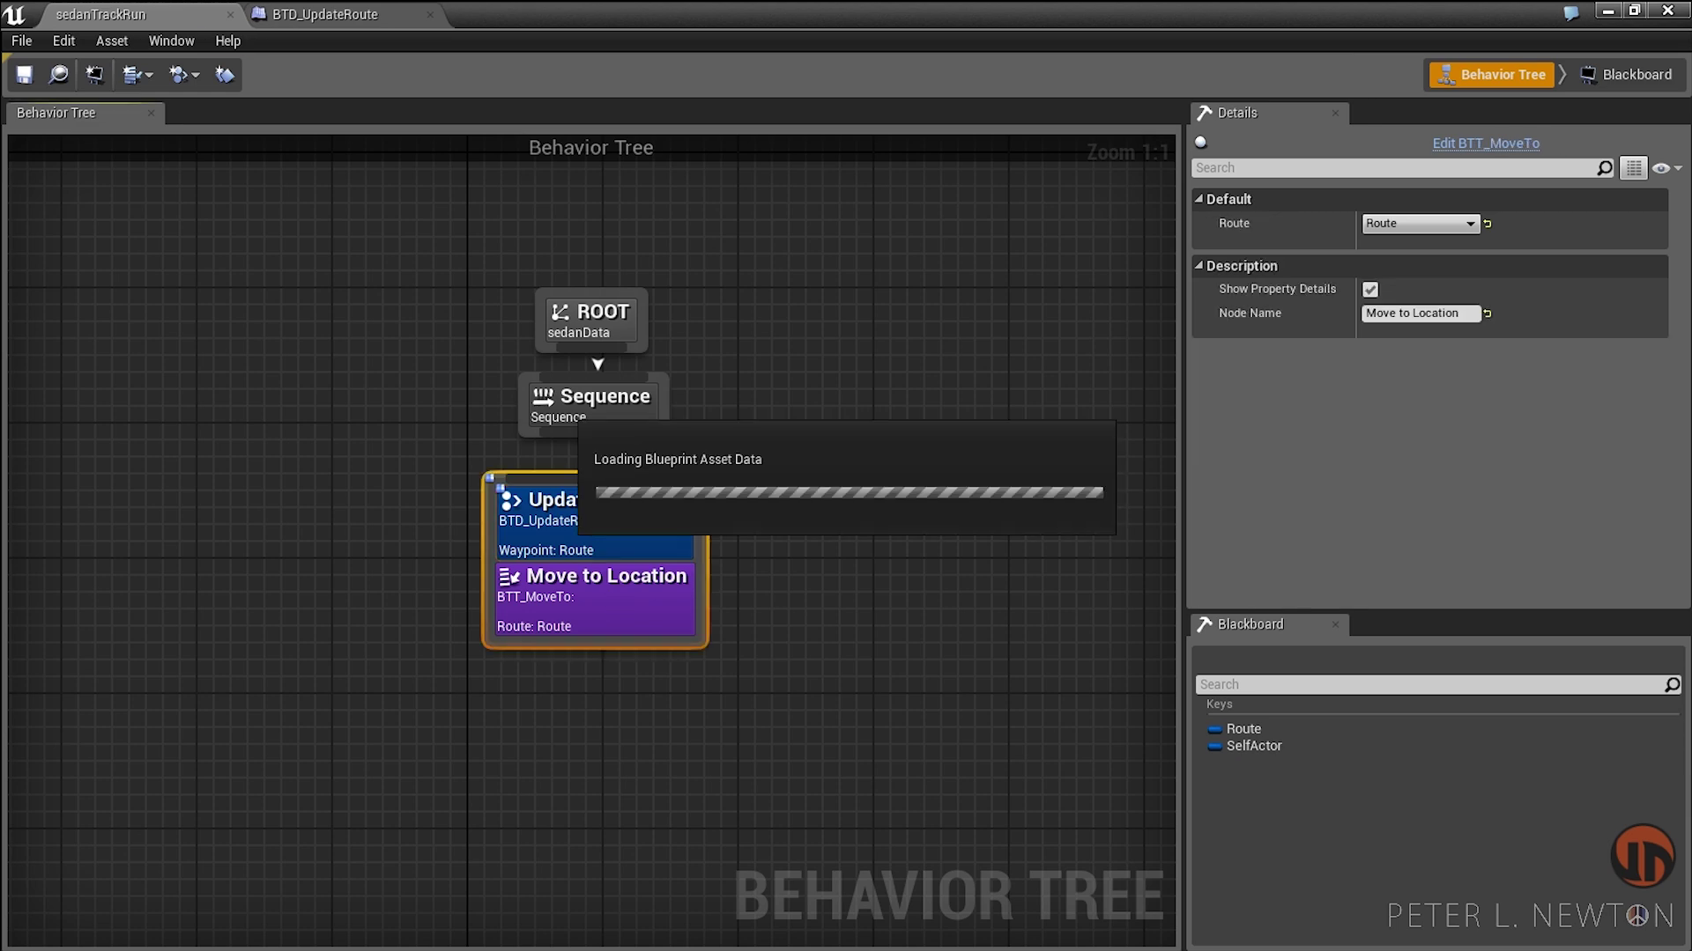
{"action": "mouse_move", "coordinate": [505, 564]}
{"action": "right_mouse_down"}
{"action": "mouse_move", "coordinate": [710, 491]}
{"action": "mouse_move", "coordinate": [284, 498]}
{"action": "right_mouse_up"}
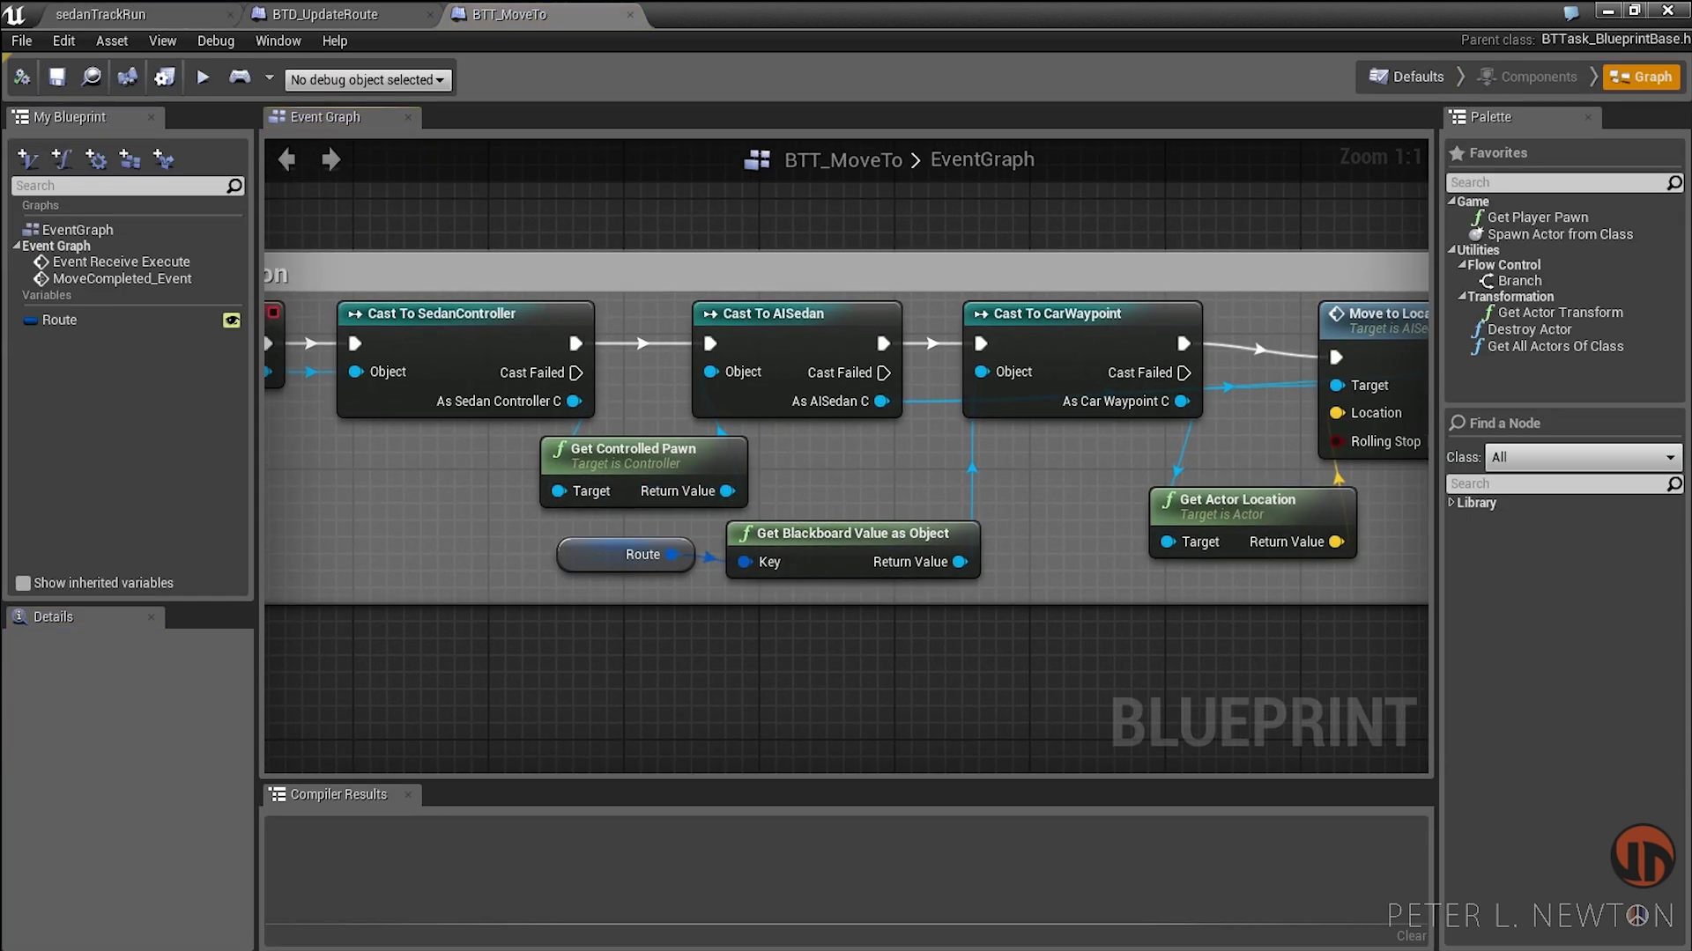
{"action": "mouse_move", "coordinate": [696, 494]}
{"action": "right_mouse_down"}
{"action": "mouse_move", "coordinate": [582, 500]}
{"action": "mouse_move", "coordinate": [289, 568]}
{"action": "mouse_move", "coordinate": [250, 440]}
{"action": "mouse_move", "coordinate": [188, 414]}
{"action": "right_mouse_up"}
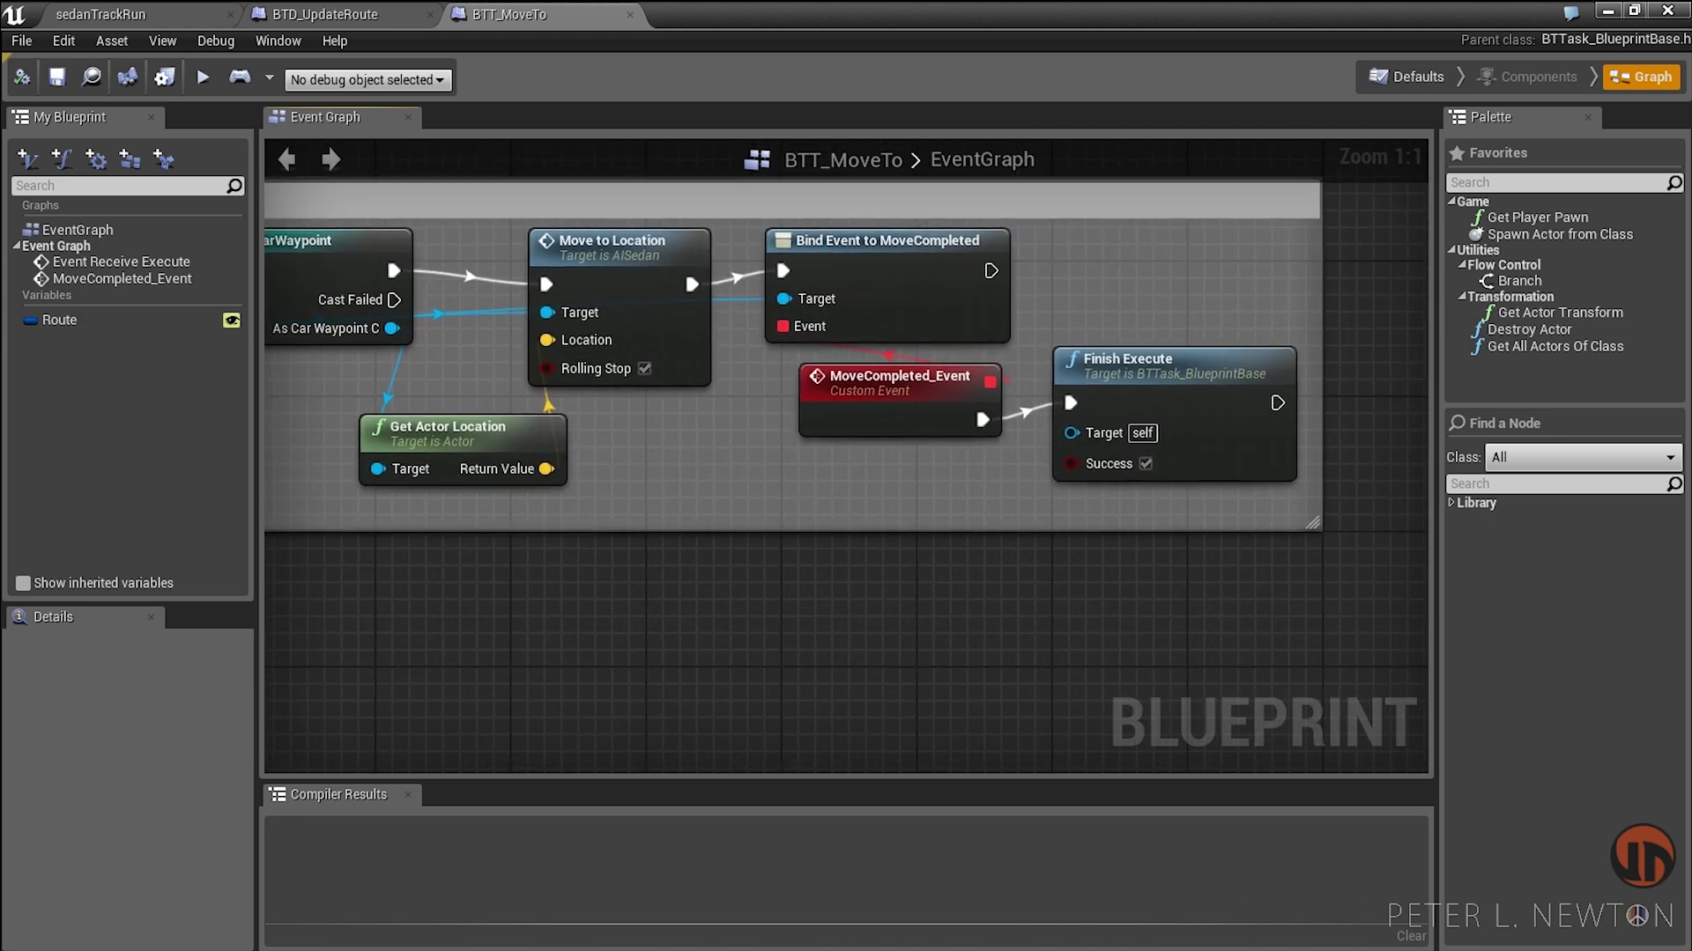
{"action": "mouse_move", "coordinate": [846, 458]}
{"action": "right_mouse_down"}
{"action": "mouse_move", "coordinate": [1062, 366]}
{"action": "mouse_move", "coordinate": [1093, 536]}
{"action": "right_mouse_up"}
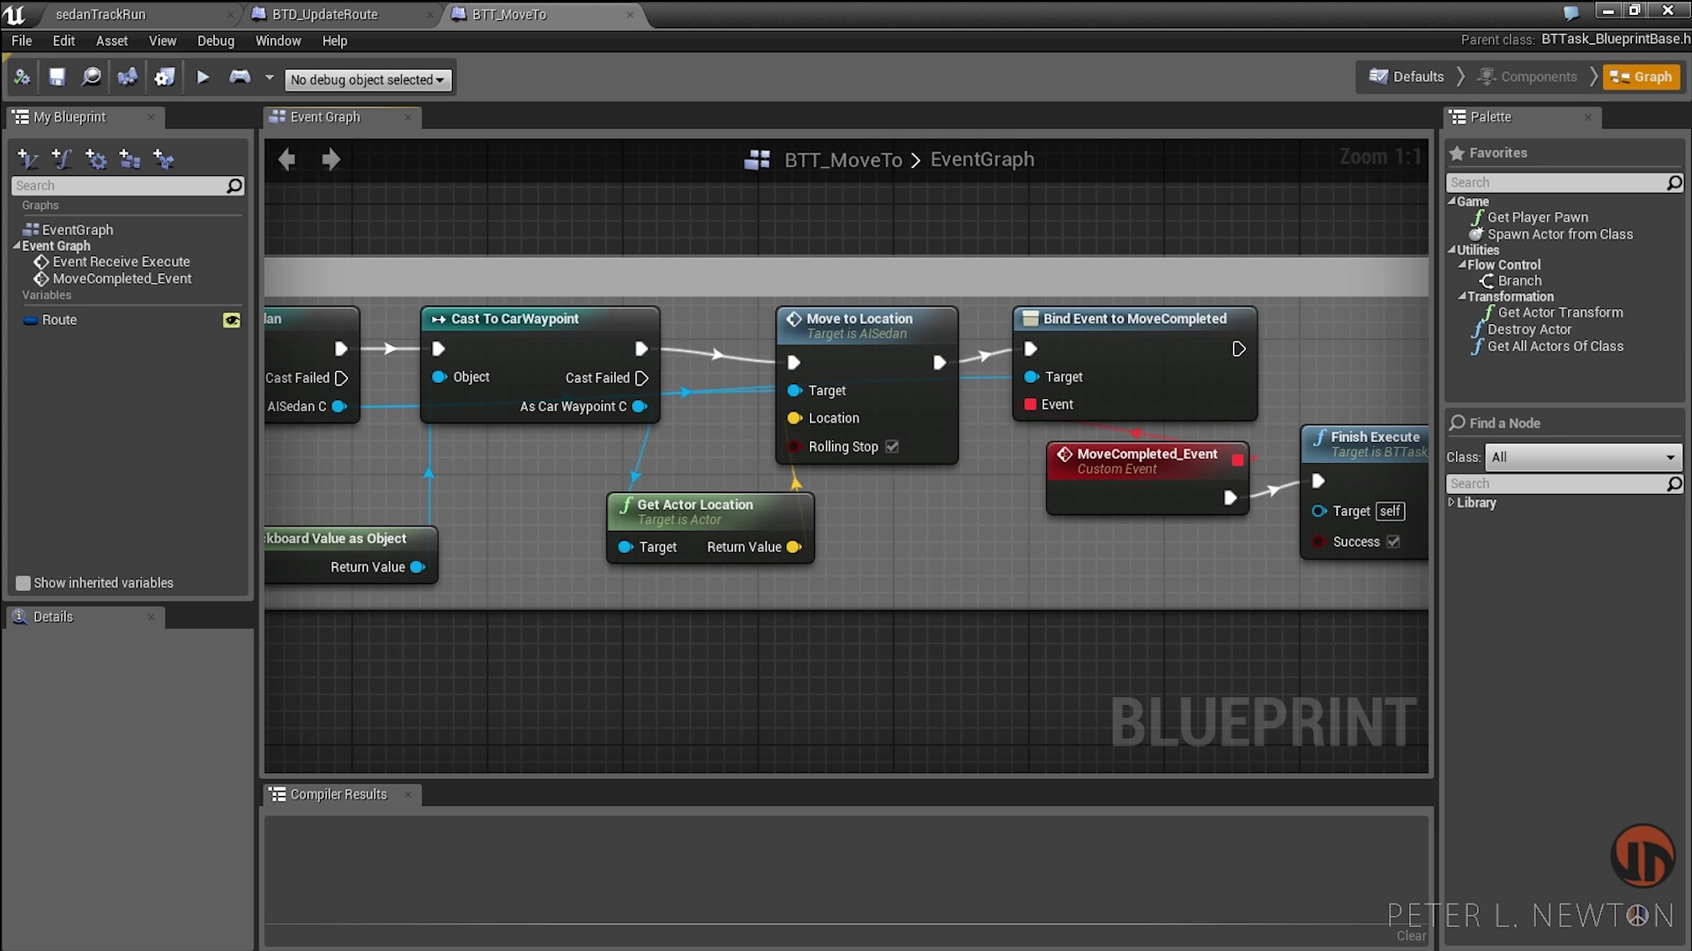
{"action": "left_click", "coordinate": [859, 319]}
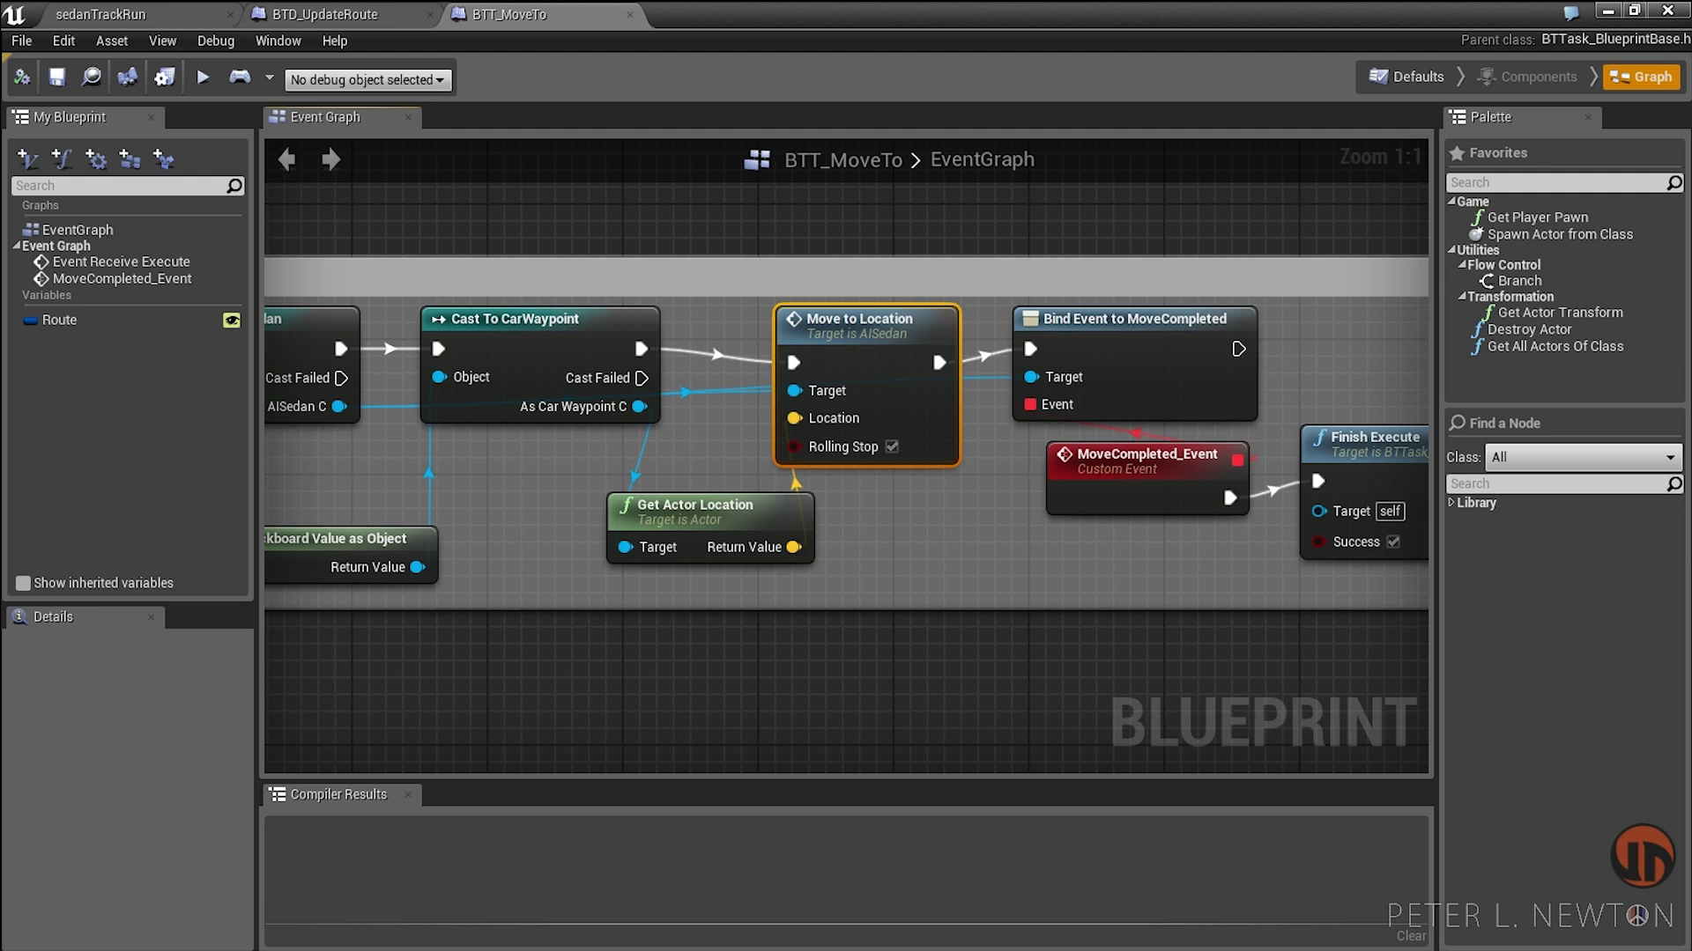
{"action": "right_click_drag", "start_coordinate": [824, 496], "coordinate": [656, 463]}
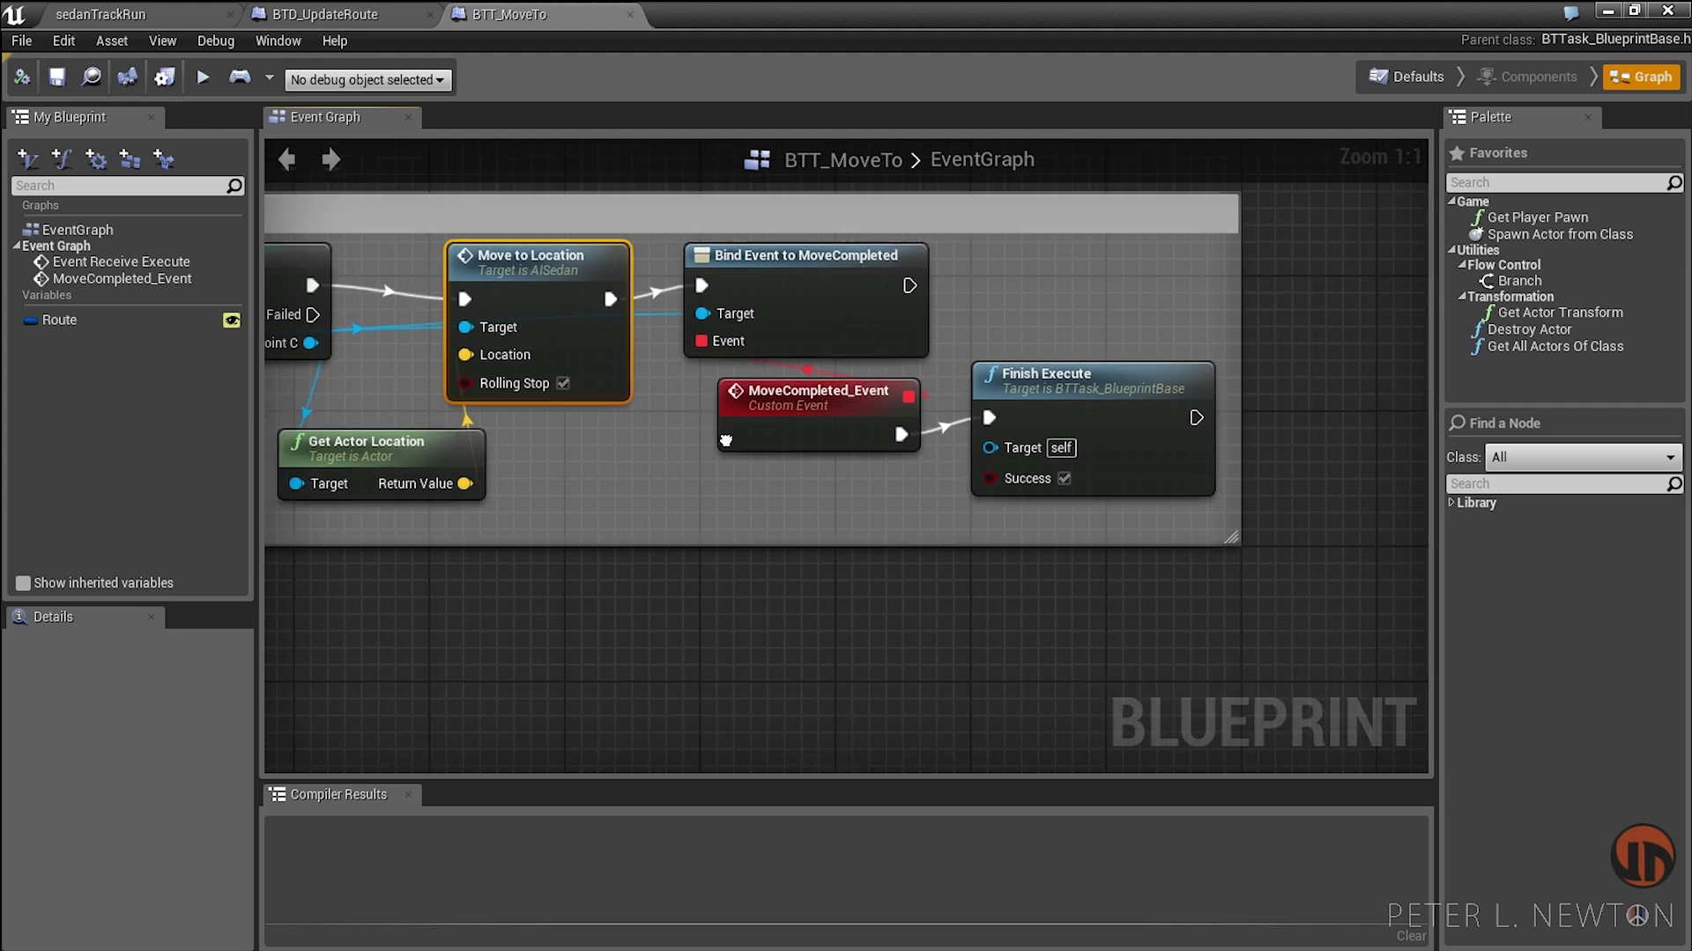
Step: Deselect the Bind Event to MoveCompleted node and open the AISedan blueprint from the AI assets
{"action": "left_click", "coordinate": [731, 278]}
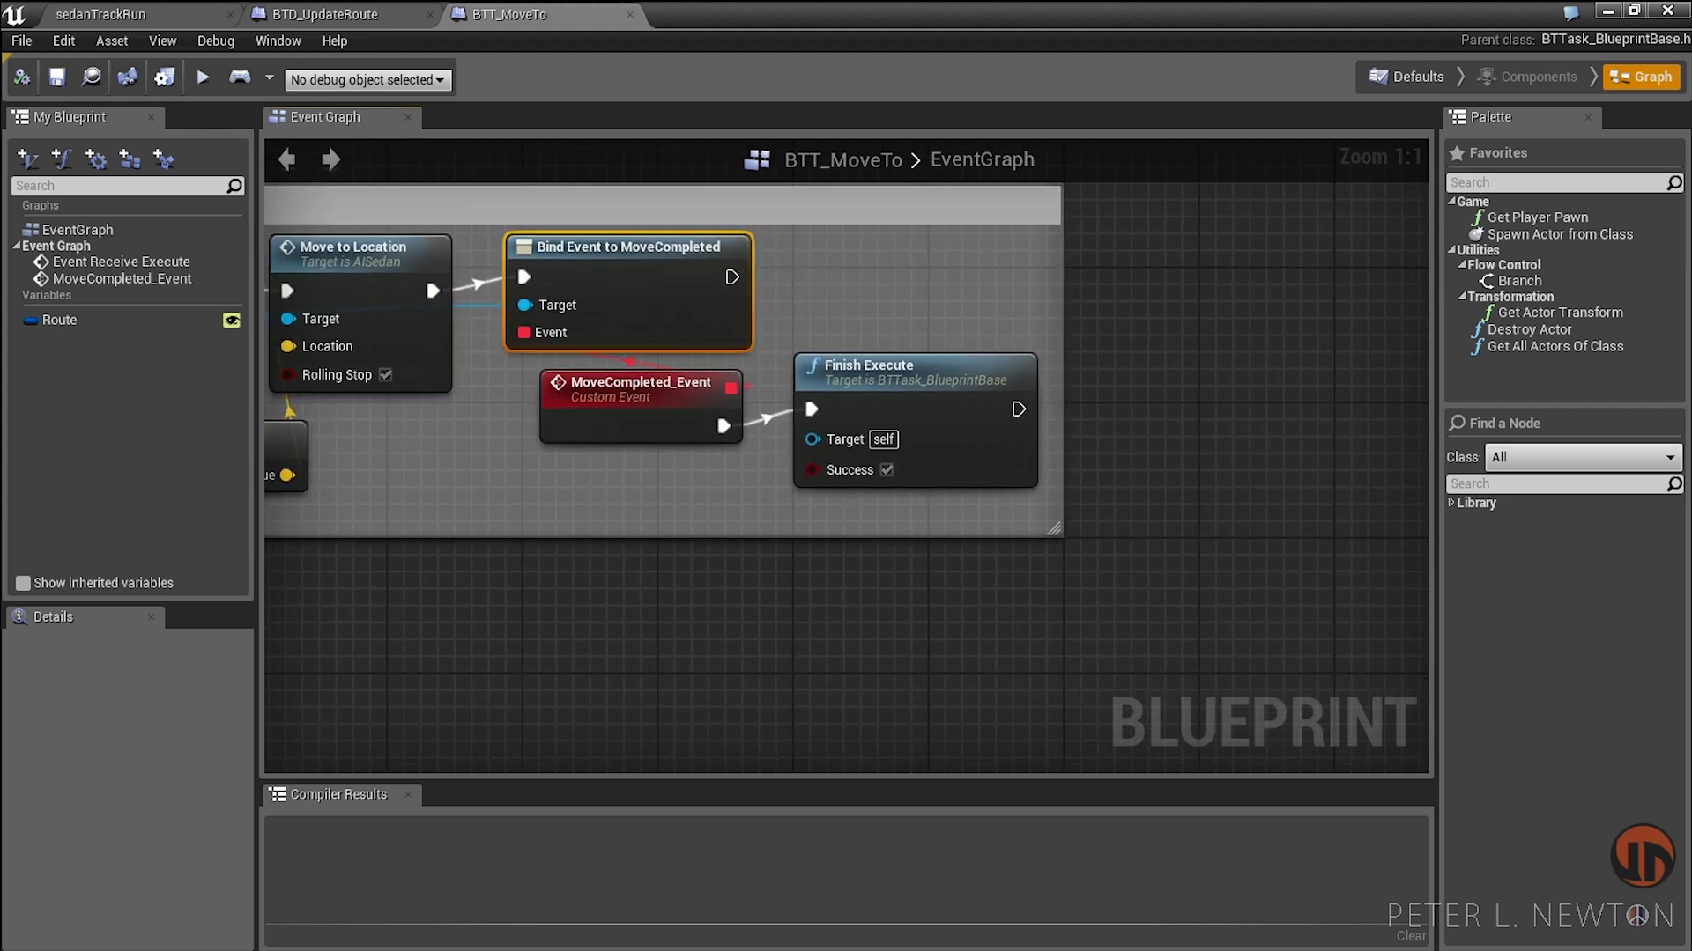
{"action": "key", "text": "Escape"}
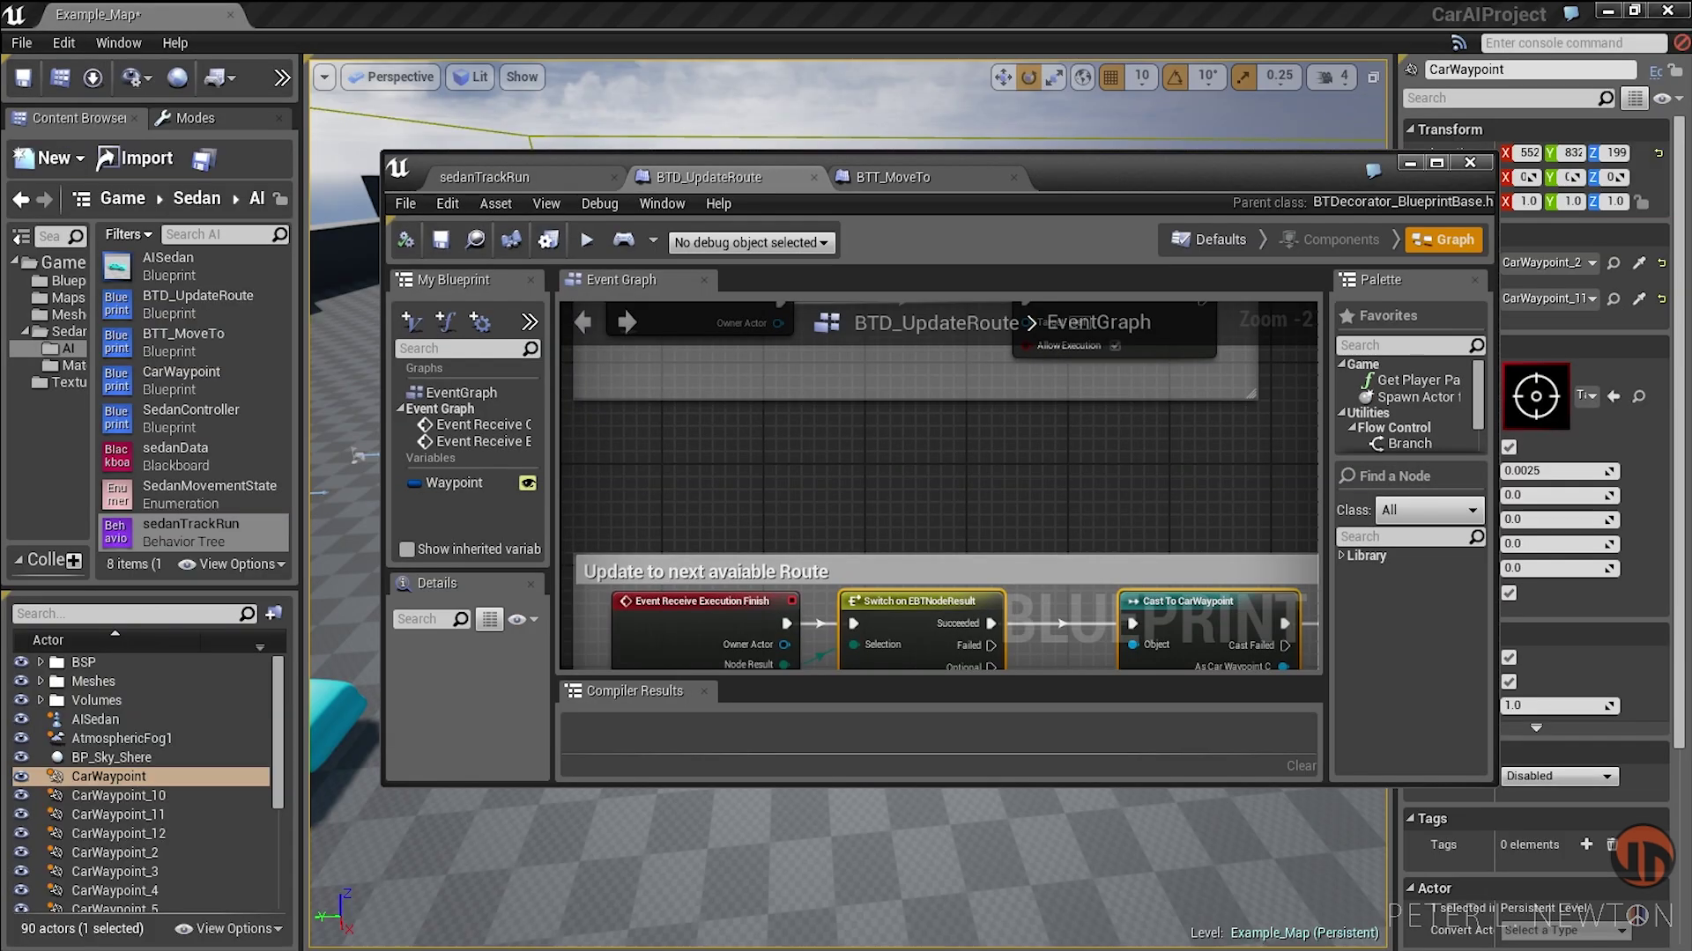
{"action": "left_click", "coordinate": [187, 441]}
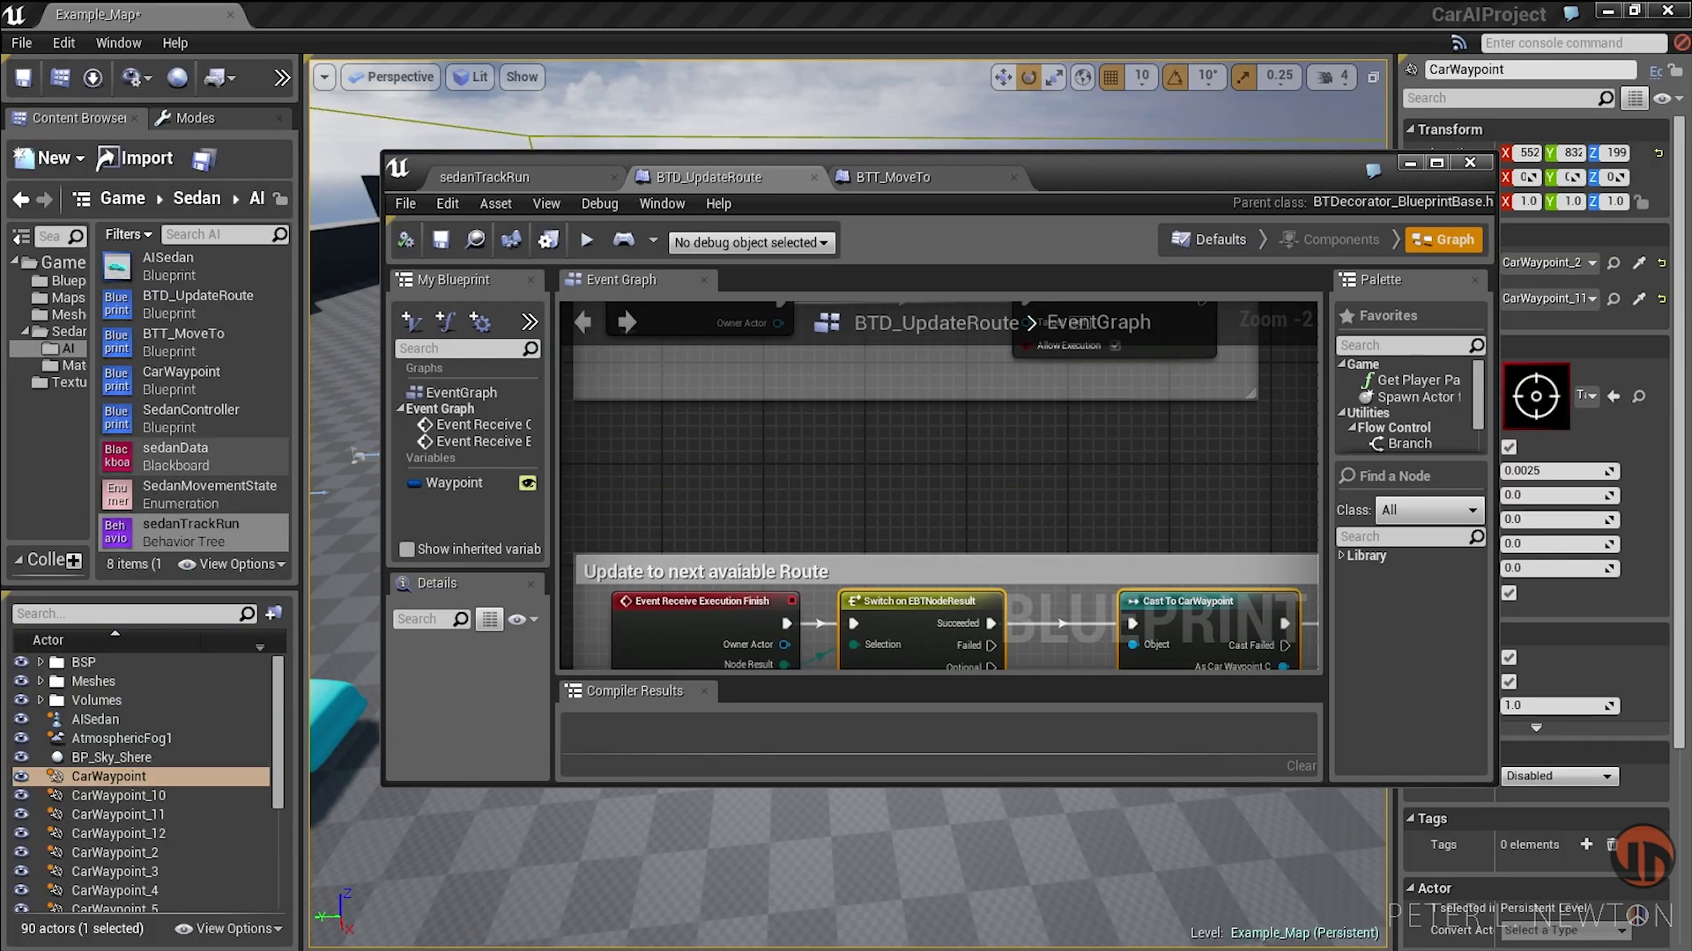
{"action": "double_click", "coordinate": [187, 275]}
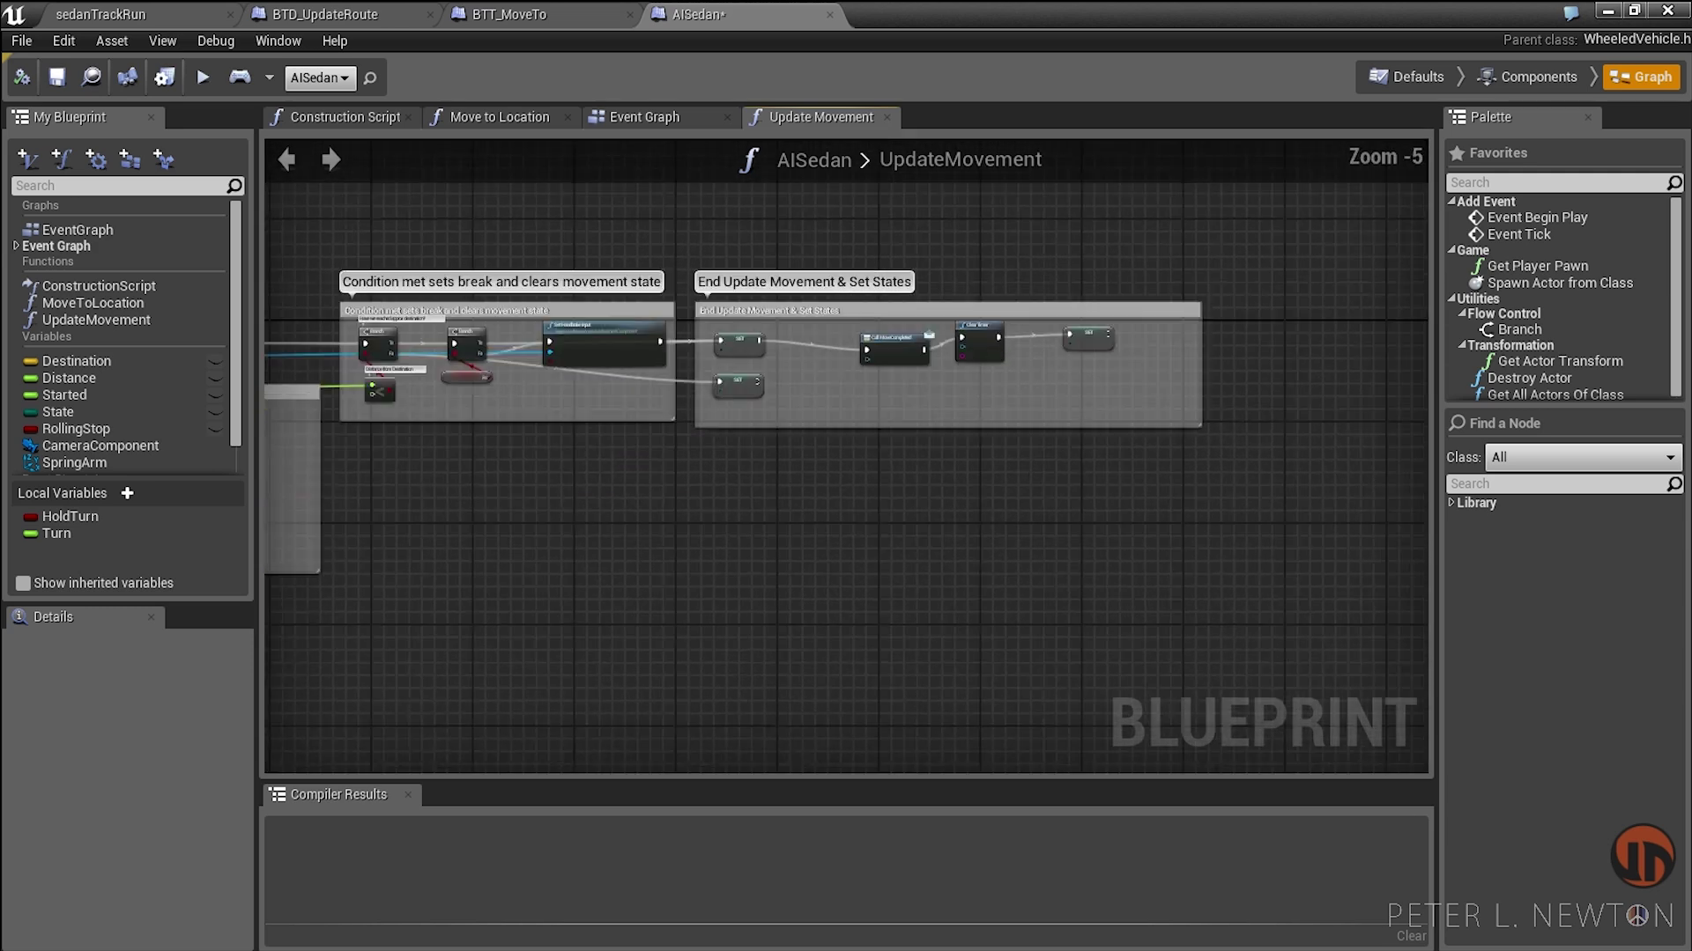
Step: Inspect the Call MoveCompleted node in AISedan's End Update Movement section, then view the MoveToLocation function
{"action": "scroll", "coordinate": [1119, 393], "scroll_direction": "up", "scroll_amount": 2}
{"action": "scroll", "coordinate": [1119, 393], "scroll_direction": "up", "scroll_amount": 1}
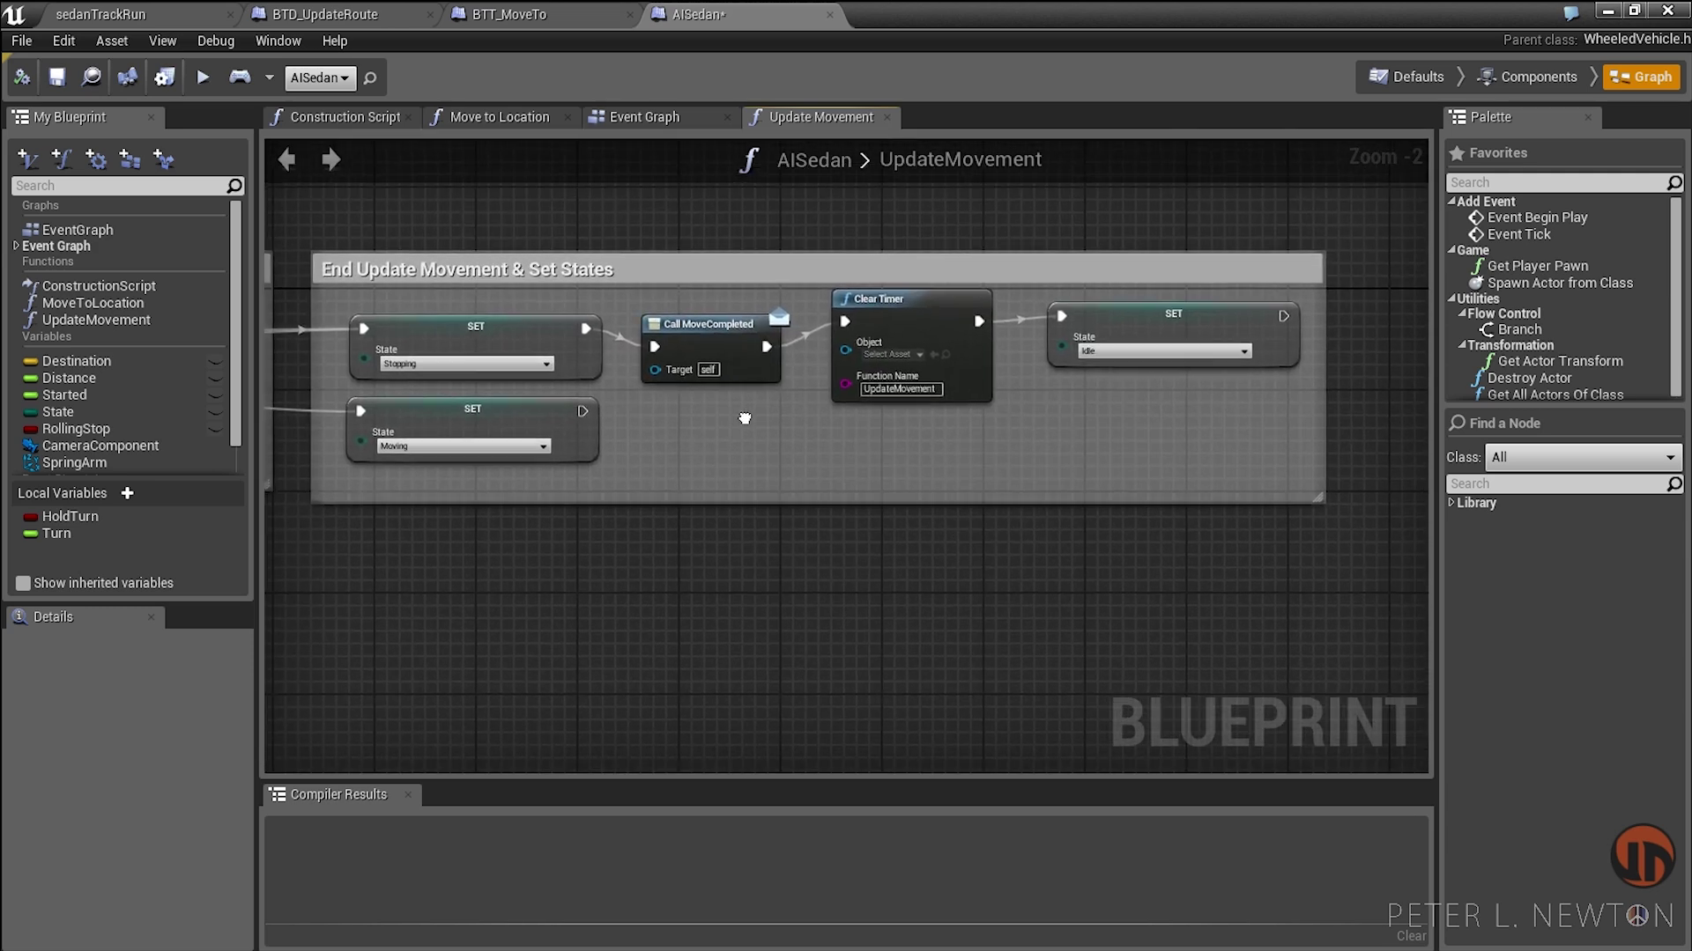
{"action": "left_click_drag", "start_coordinate": [721, 399], "coordinate": [672, 335]}
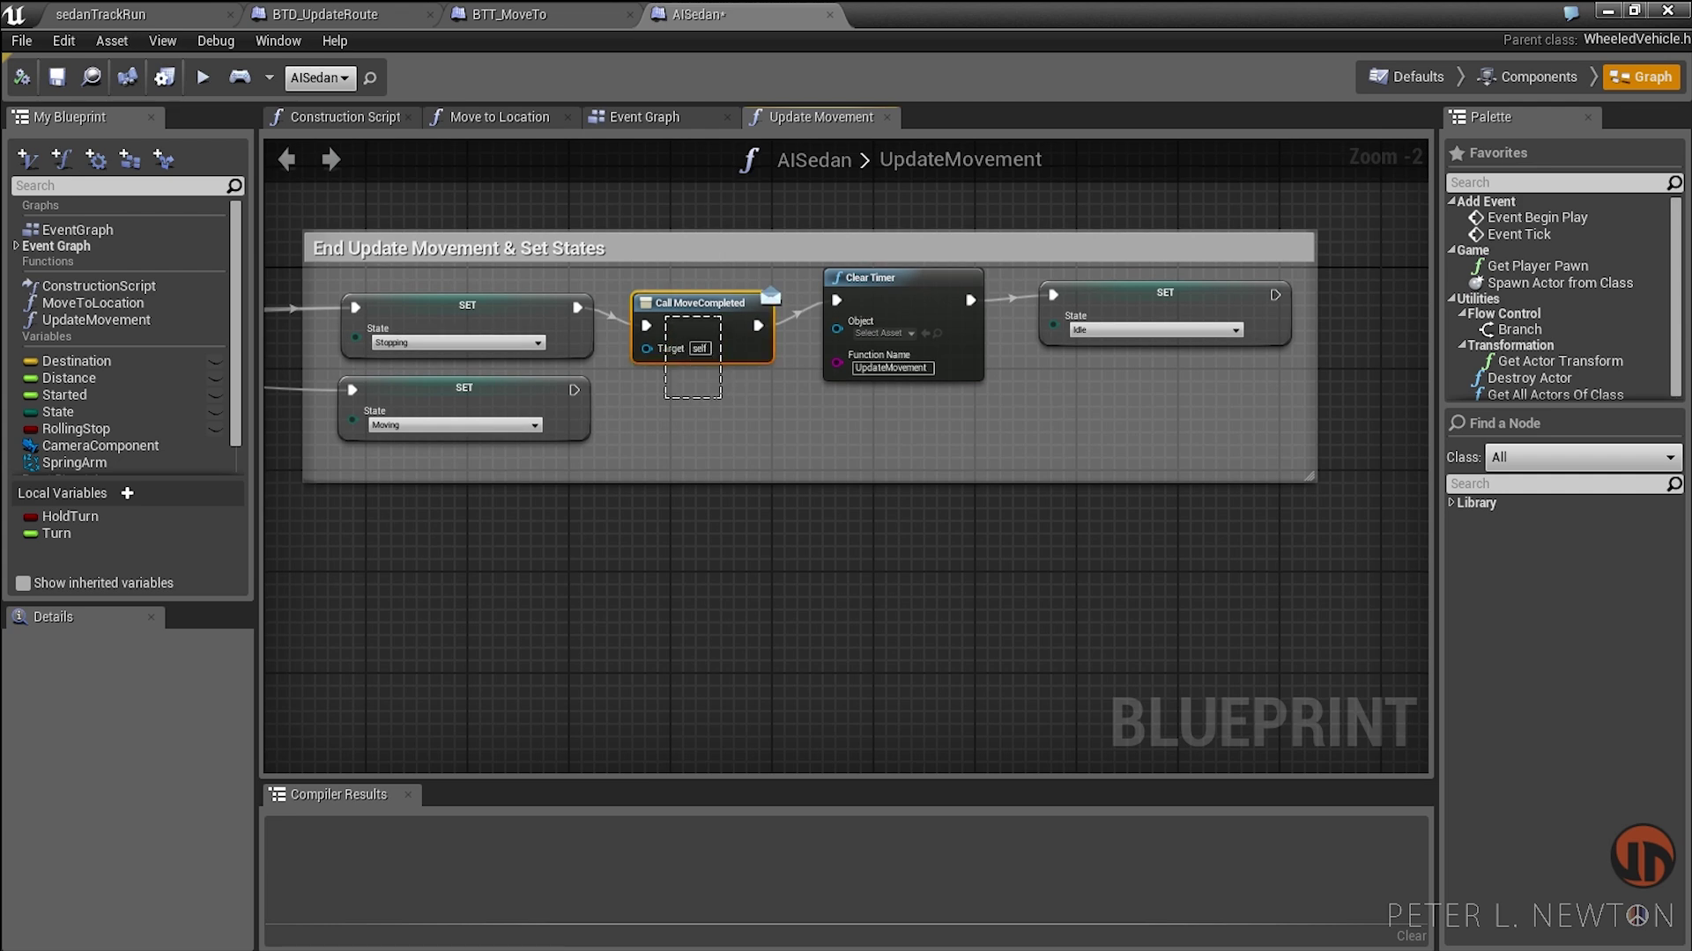
{"action": "key", "text": "Escape"}
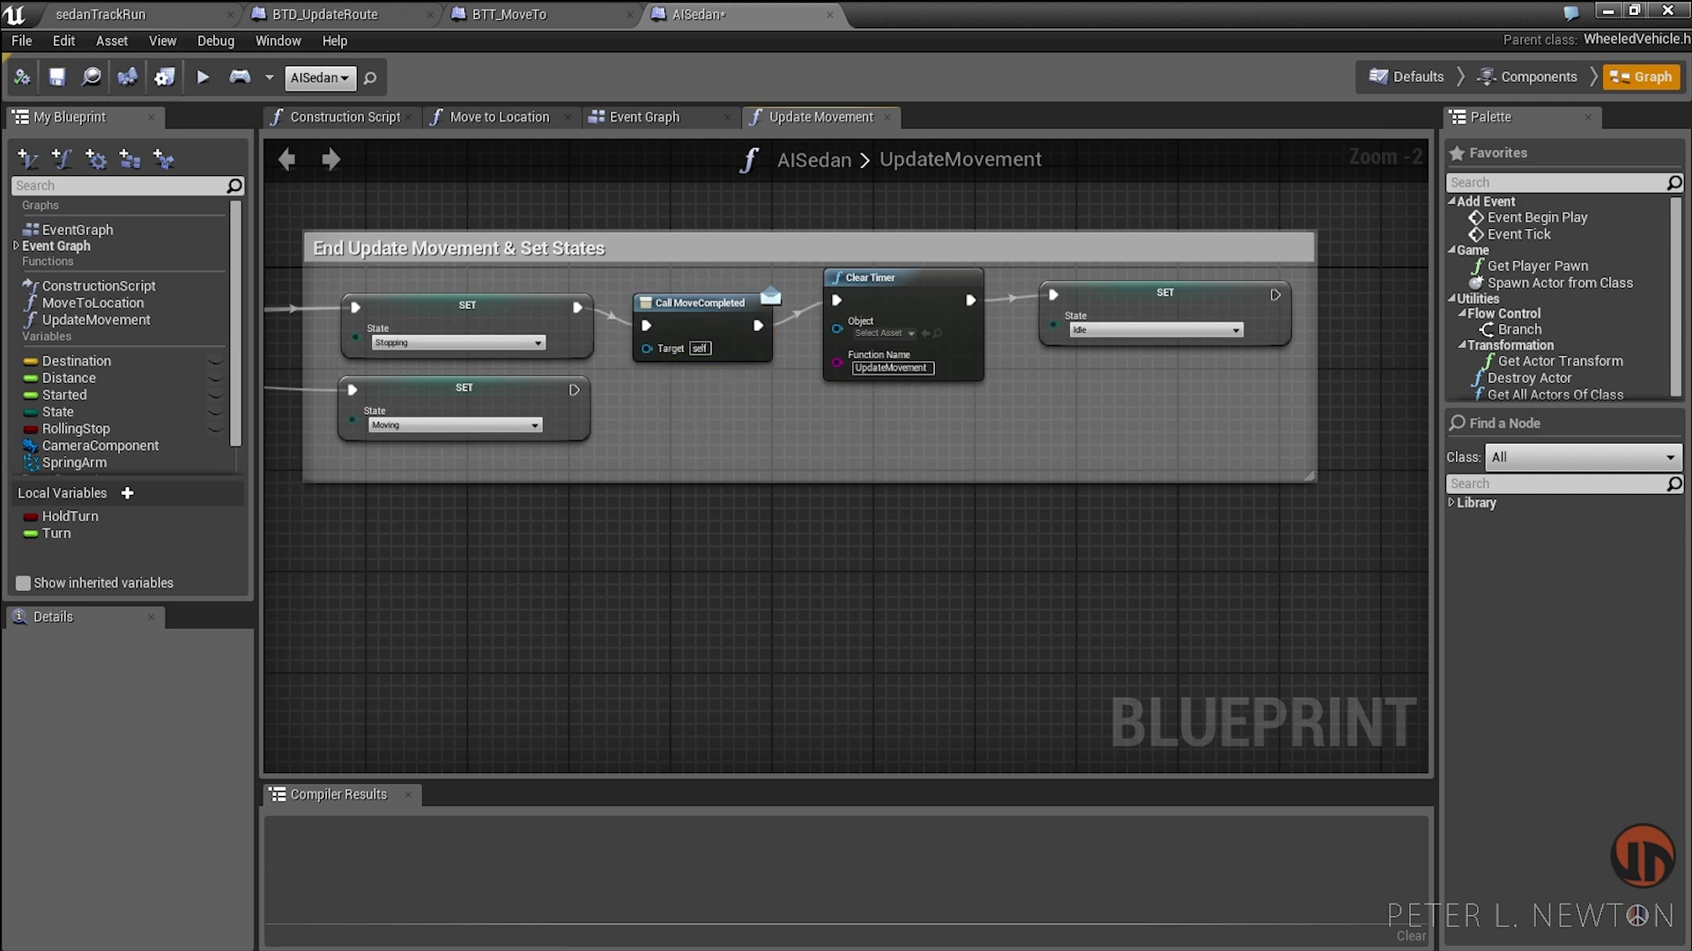
{"action": "left_click", "coordinate": [499, 116]}
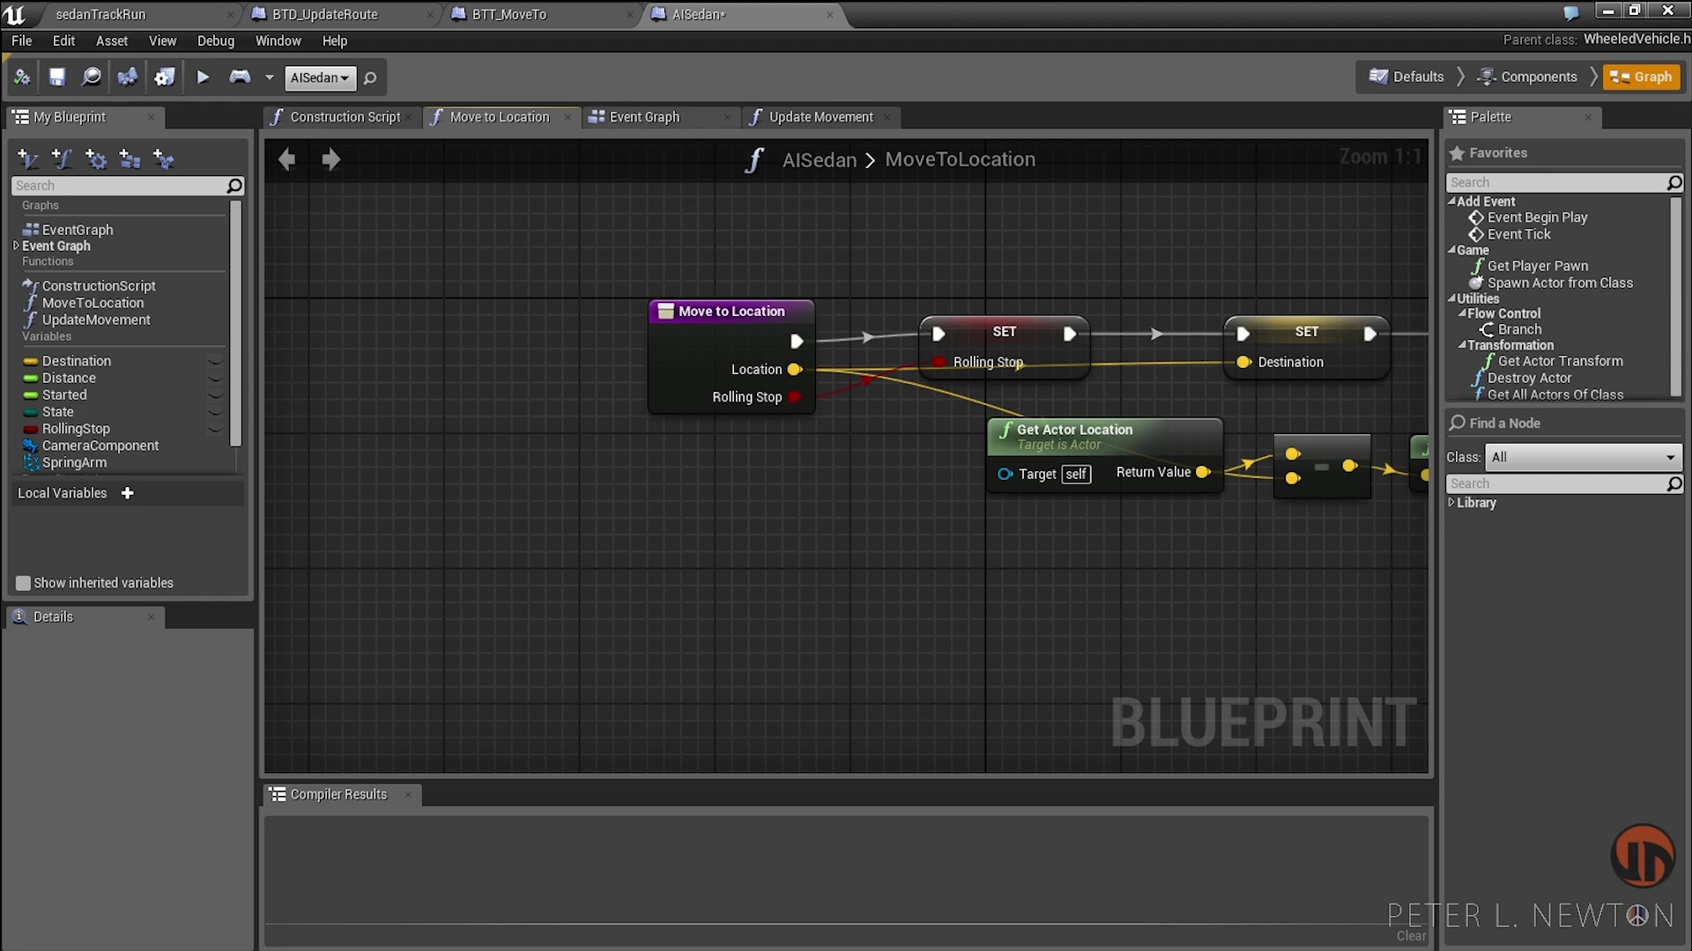
Step: Review AISedan's event graph input events, including the Handbrake input group
{"action": "left_click", "coordinate": [645, 117]}
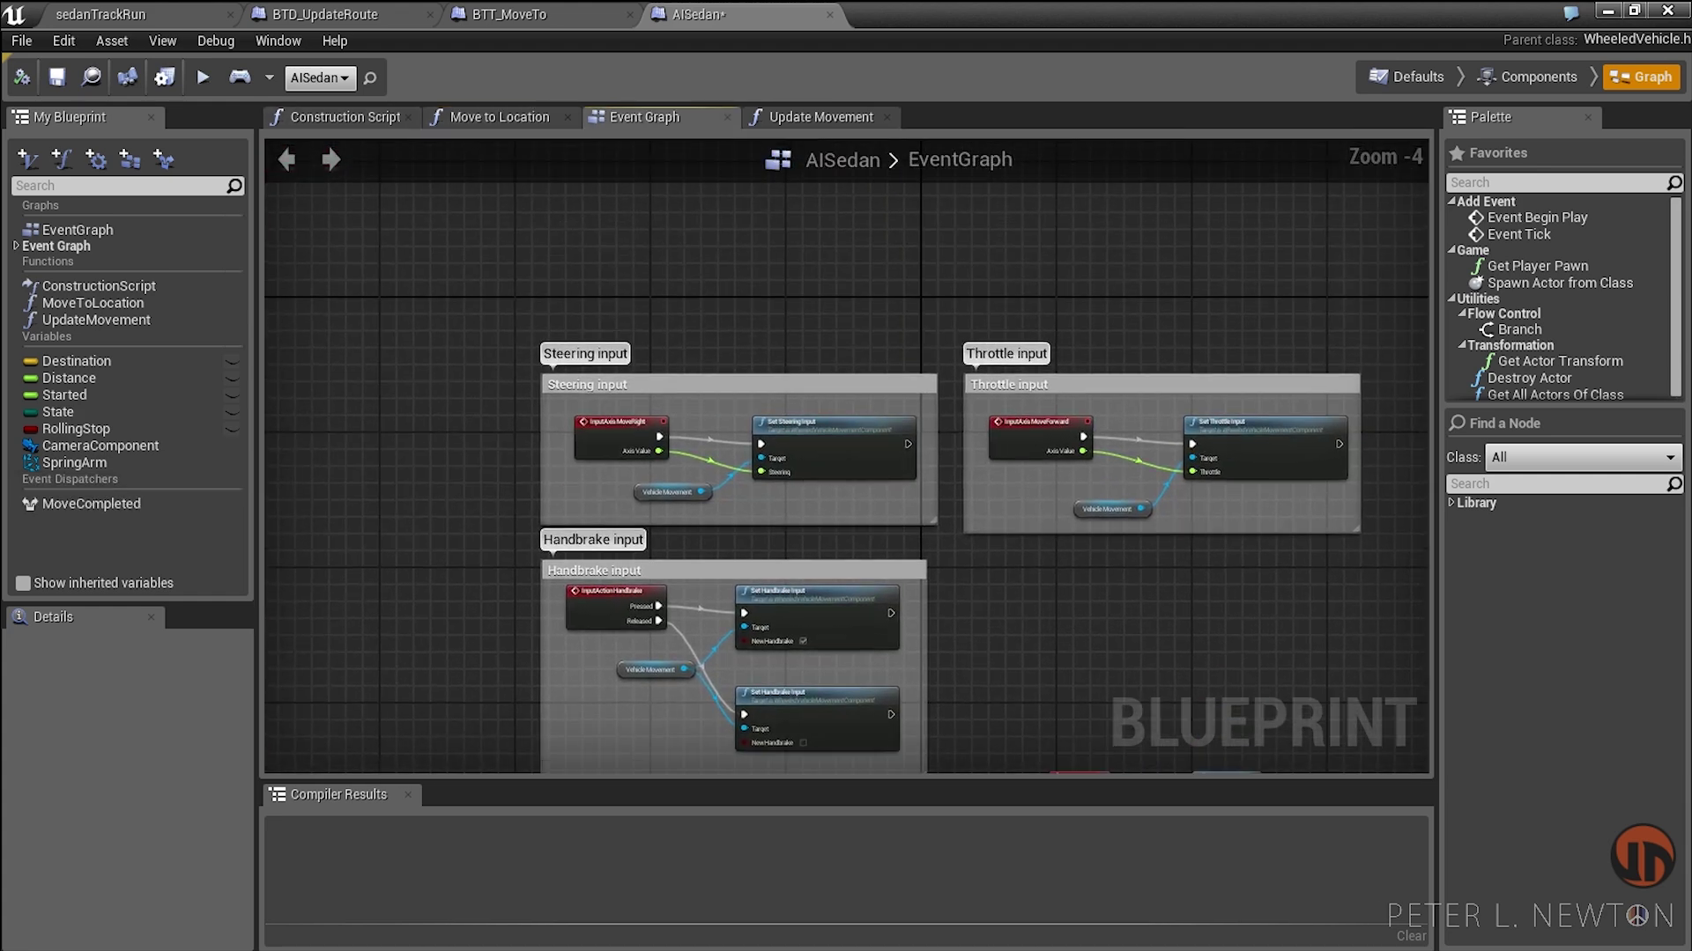
{"action": "mouse_move", "coordinate": [652, 678]}
{"action": "right_mouse_down"}
{"action": "mouse_move", "coordinate": [625, 573]}
{"action": "mouse_move", "coordinate": [621, 737]}
{"action": "mouse_move", "coordinate": [329, 425]}
{"action": "mouse_move", "coordinate": [736, 539]}
{"action": "mouse_move", "coordinate": [880, 479]}
{"action": "mouse_move", "coordinate": [880, 264]}
{"action": "mouse_move", "coordinate": [793, 520]}
{"action": "right_mouse_up"}
{"action": "scroll", "coordinate": [626, 573], "scroll_direction": "up", "scroll_amount": 1}
{"action": "scroll", "coordinate": [625, 572], "scroll_direction": "up", "scroll_amount": 1}
{"action": "scroll", "coordinate": [880, 478], "scroll_direction": "down", "scroll_amount": 4}
{"action": "scroll", "coordinate": [880, 478], "scroll_direction": "down", "scroll_amount": 4}
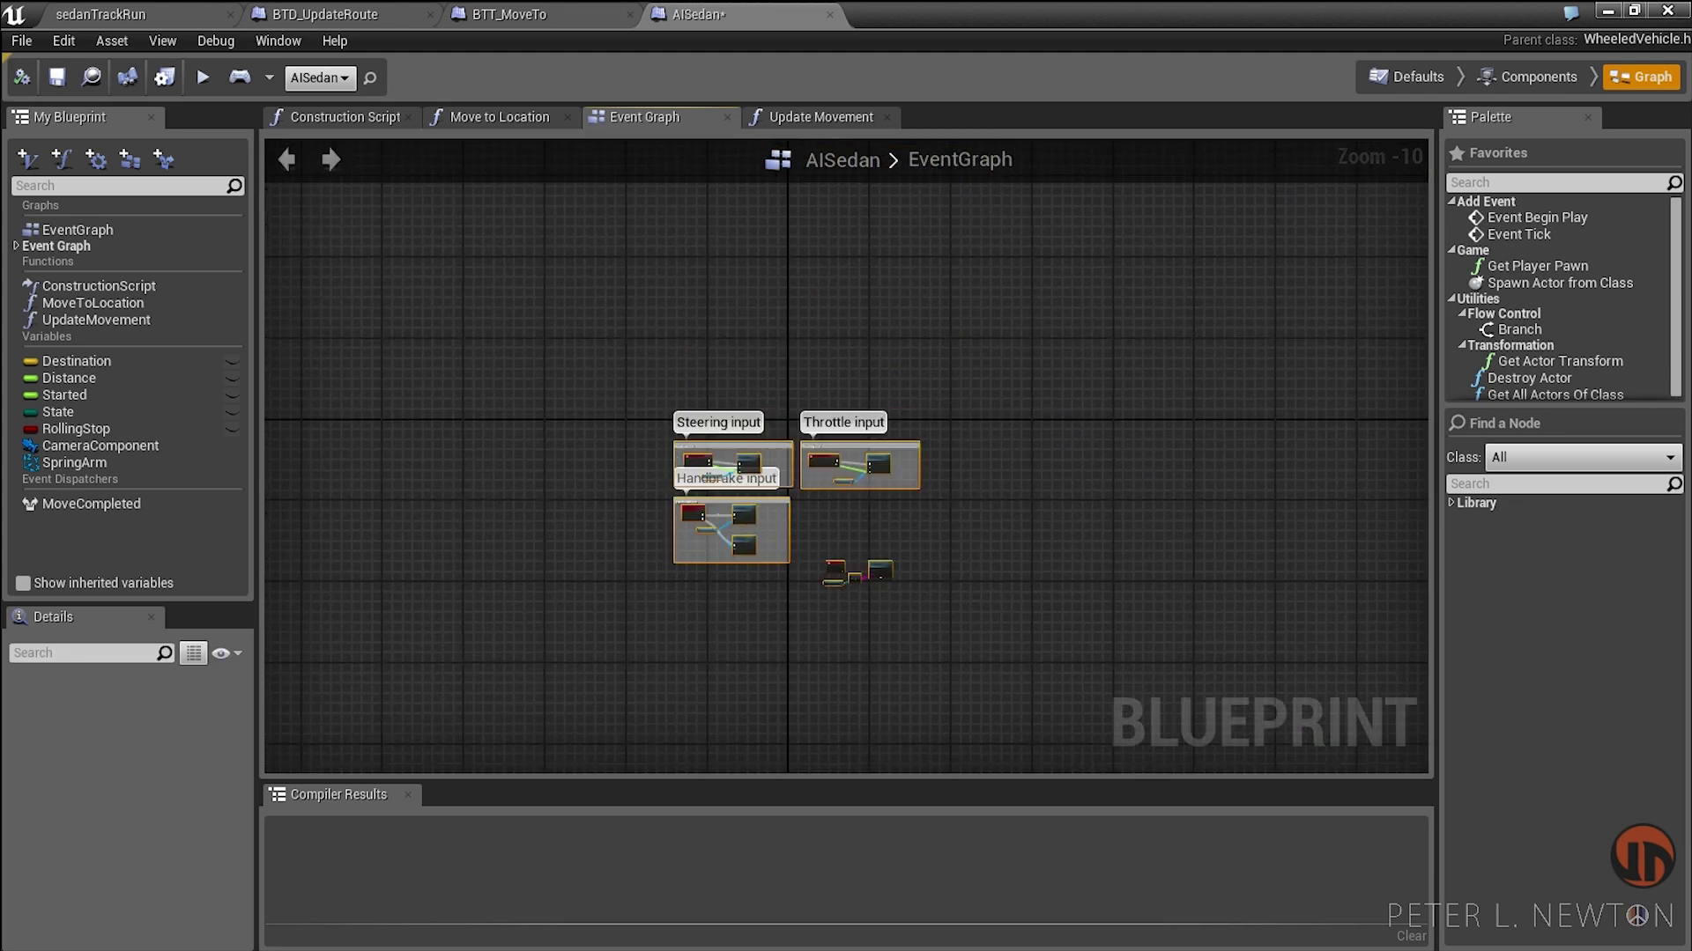
{"action": "scroll", "coordinate": [718, 459], "scroll_direction": "up", "scroll_amount": 4}
Step: Walk the MoveToLocation chain through the Rolling Stop, Destination and Distance SET nodes
{"action": "left_click", "coordinate": [500, 116]}
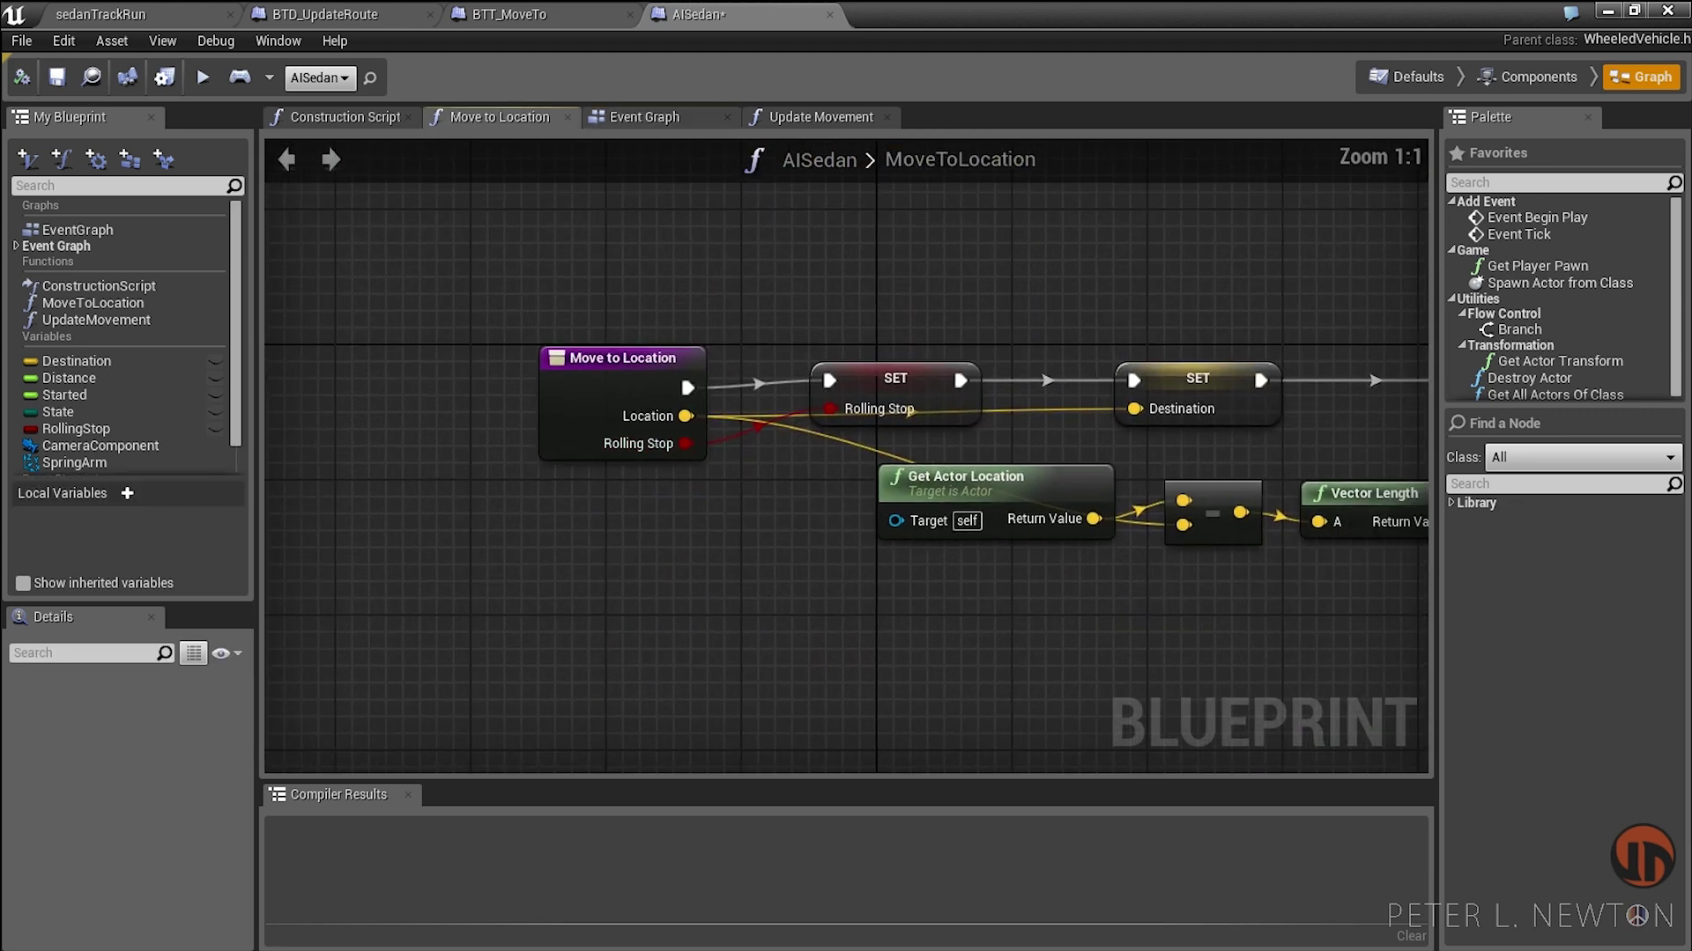
{"action": "right_click_drag", "start_coordinate": [924, 361], "coordinate": [585, 308]}
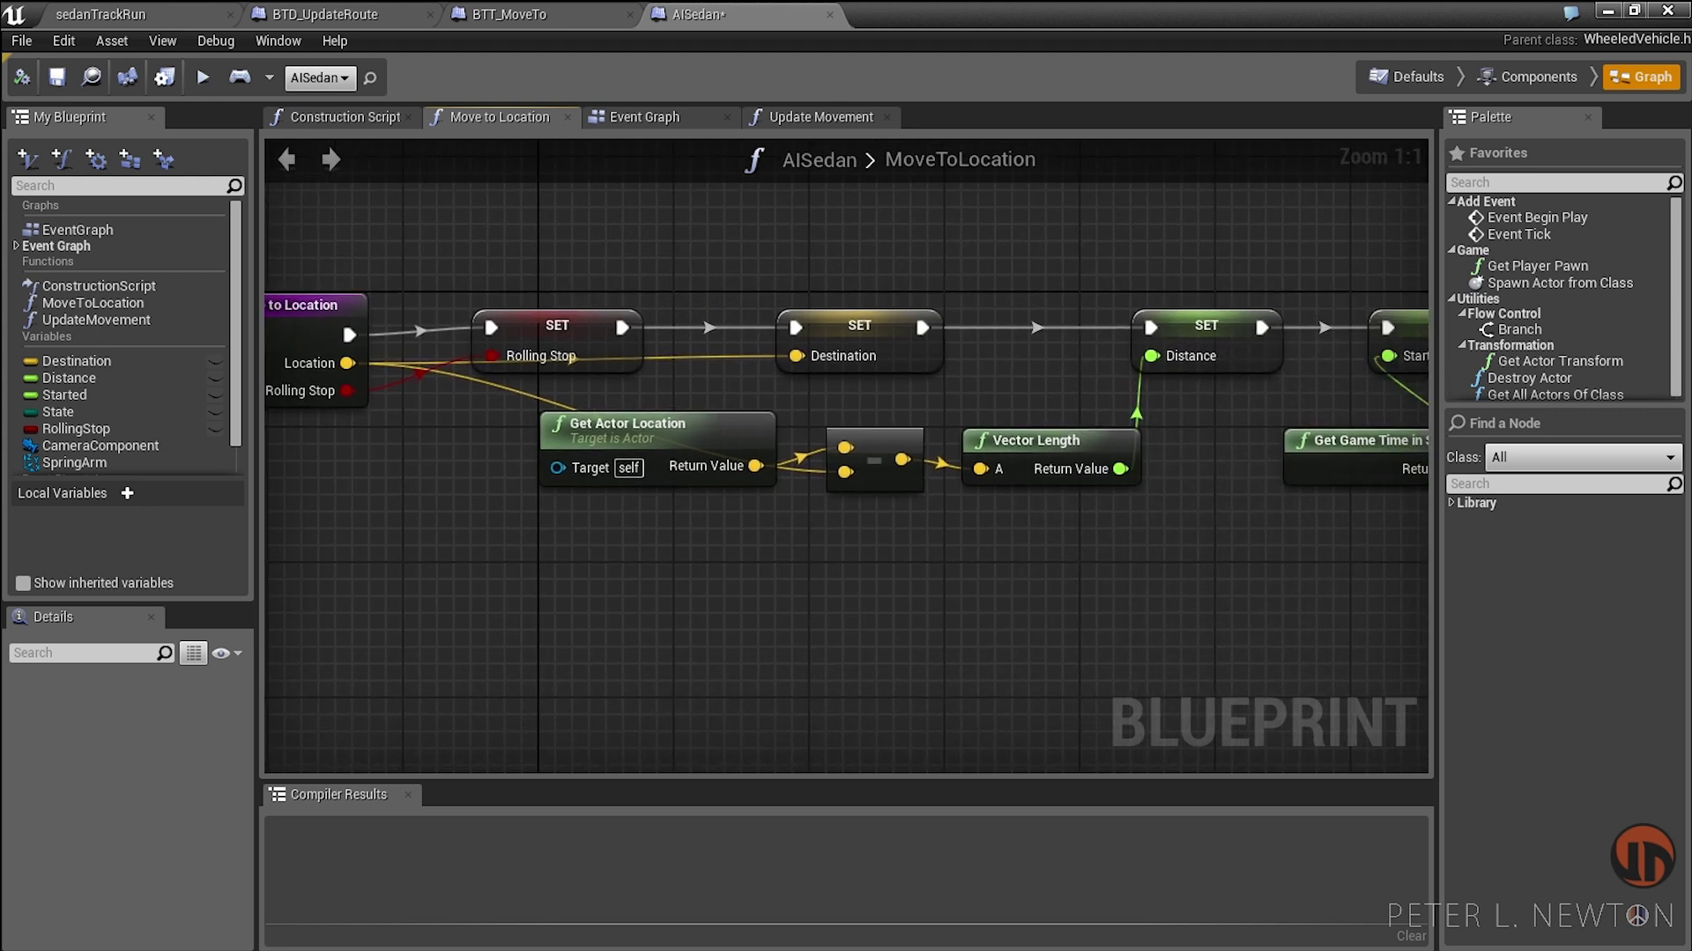
{"action": "left_click_drag", "start_coordinate": [481, 272], "coordinate": [682, 378]}
{"action": "right_click_drag", "start_coordinate": [881, 361], "coordinate": [608, 370]}
{"action": "left_click_drag", "start_coordinate": [704, 271], "coordinate": [568, 383]}
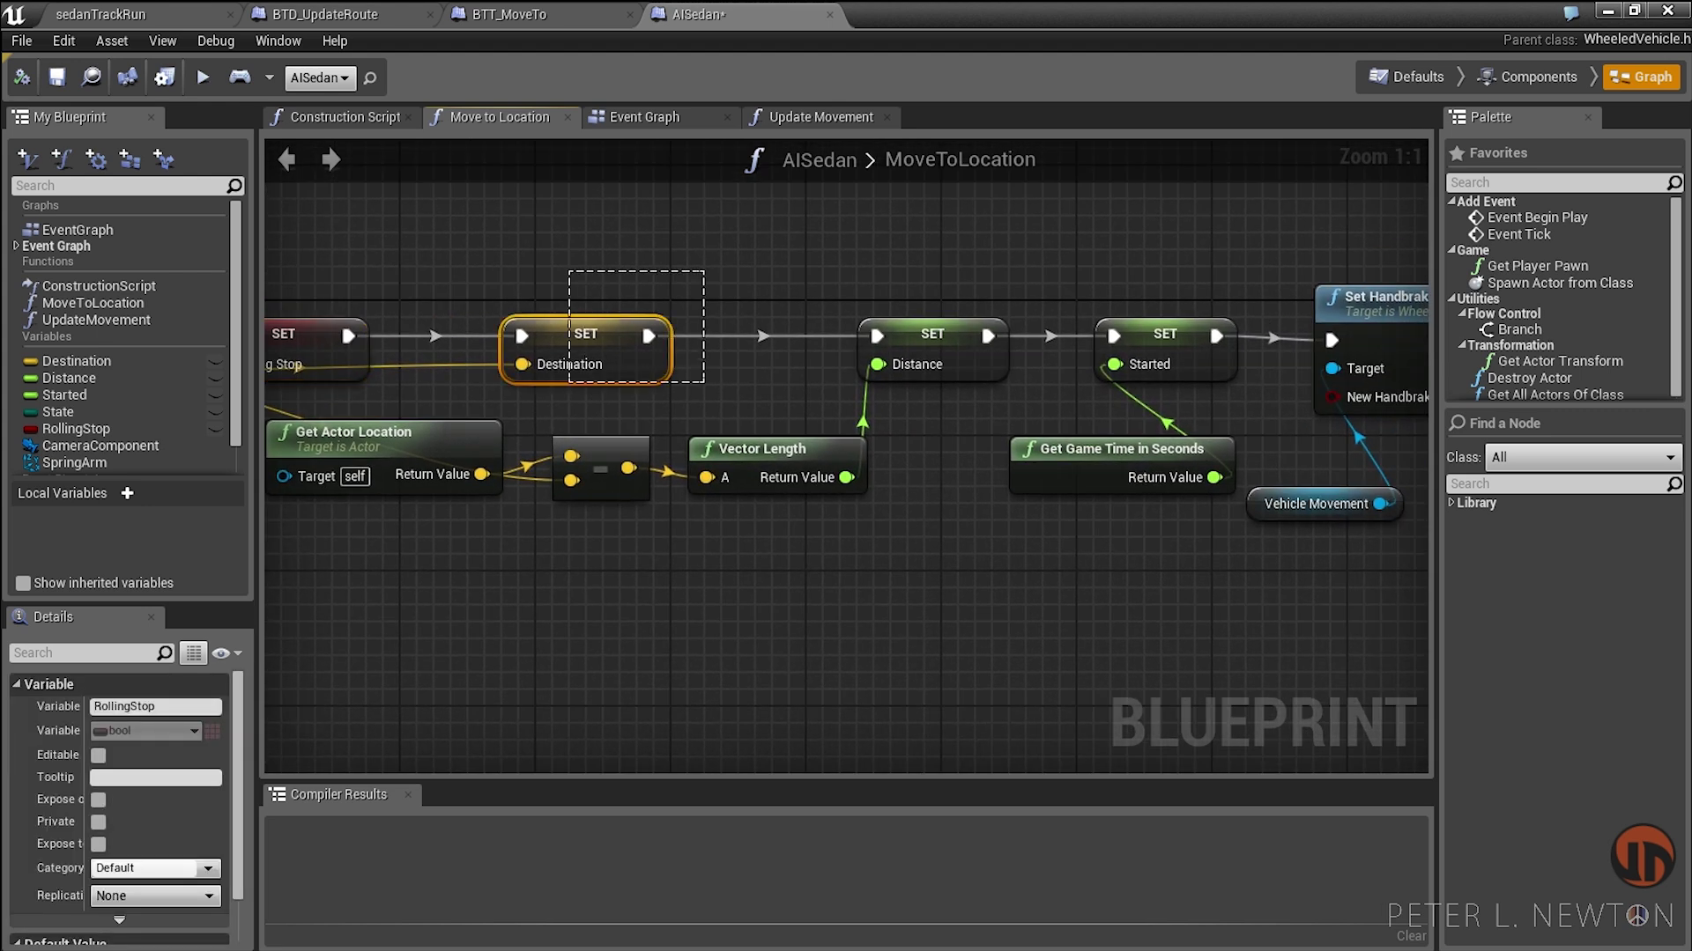
{"action": "right_click_drag", "start_coordinate": [569, 382], "coordinate": [470, 335]}
{"action": "left_click_drag", "start_coordinate": [888, 231], "coordinate": [727, 317]}
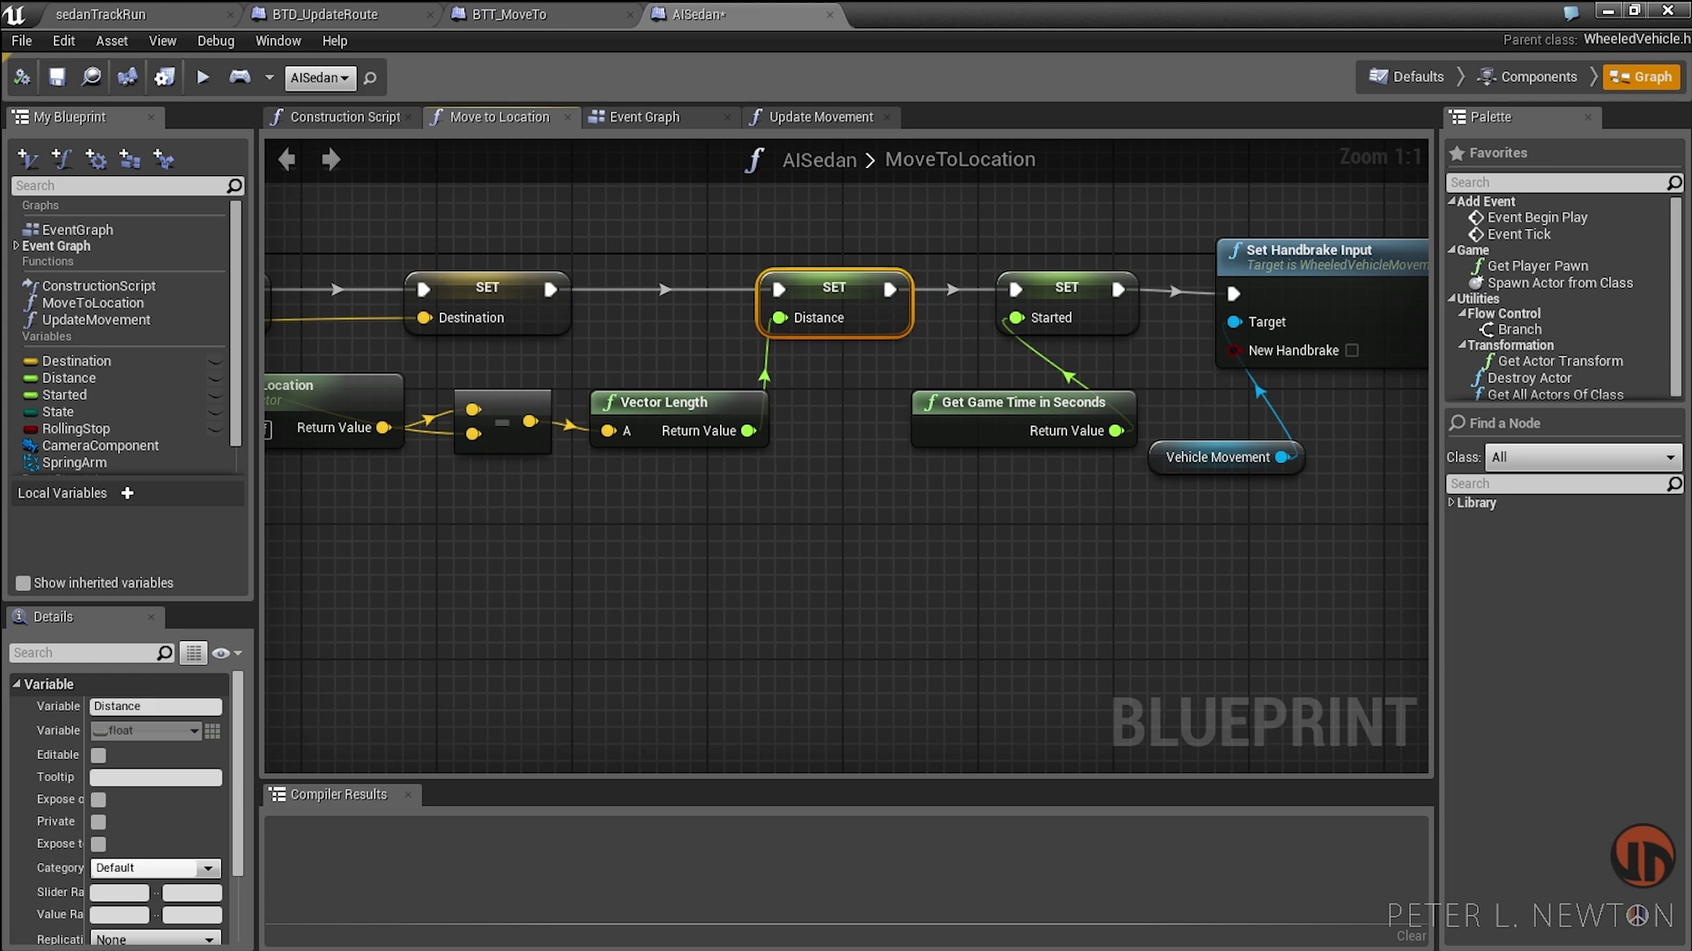
Step: Follow the chain through distance calculation and handbrake input to the looping 0.03 UpdateMovement Set Timer
{"action": "right_click_drag", "start_coordinate": [634, 352], "coordinate": [727, 291]}
{"action": "left_click_drag", "start_coordinate": [899, 414], "coordinate": [273, 309]}
{"action": "mouse_move", "coordinate": [1185, 368]}
{"action": "right_mouse_down"}
{"action": "mouse_move", "coordinate": [706, 531]}
{"action": "mouse_move", "coordinate": [649, 469]}
{"action": "mouse_move", "coordinate": [539, 441]}
{"action": "right_mouse_up"}
{"action": "left_click_drag", "start_coordinate": [697, 299], "coordinate": [762, 539]}
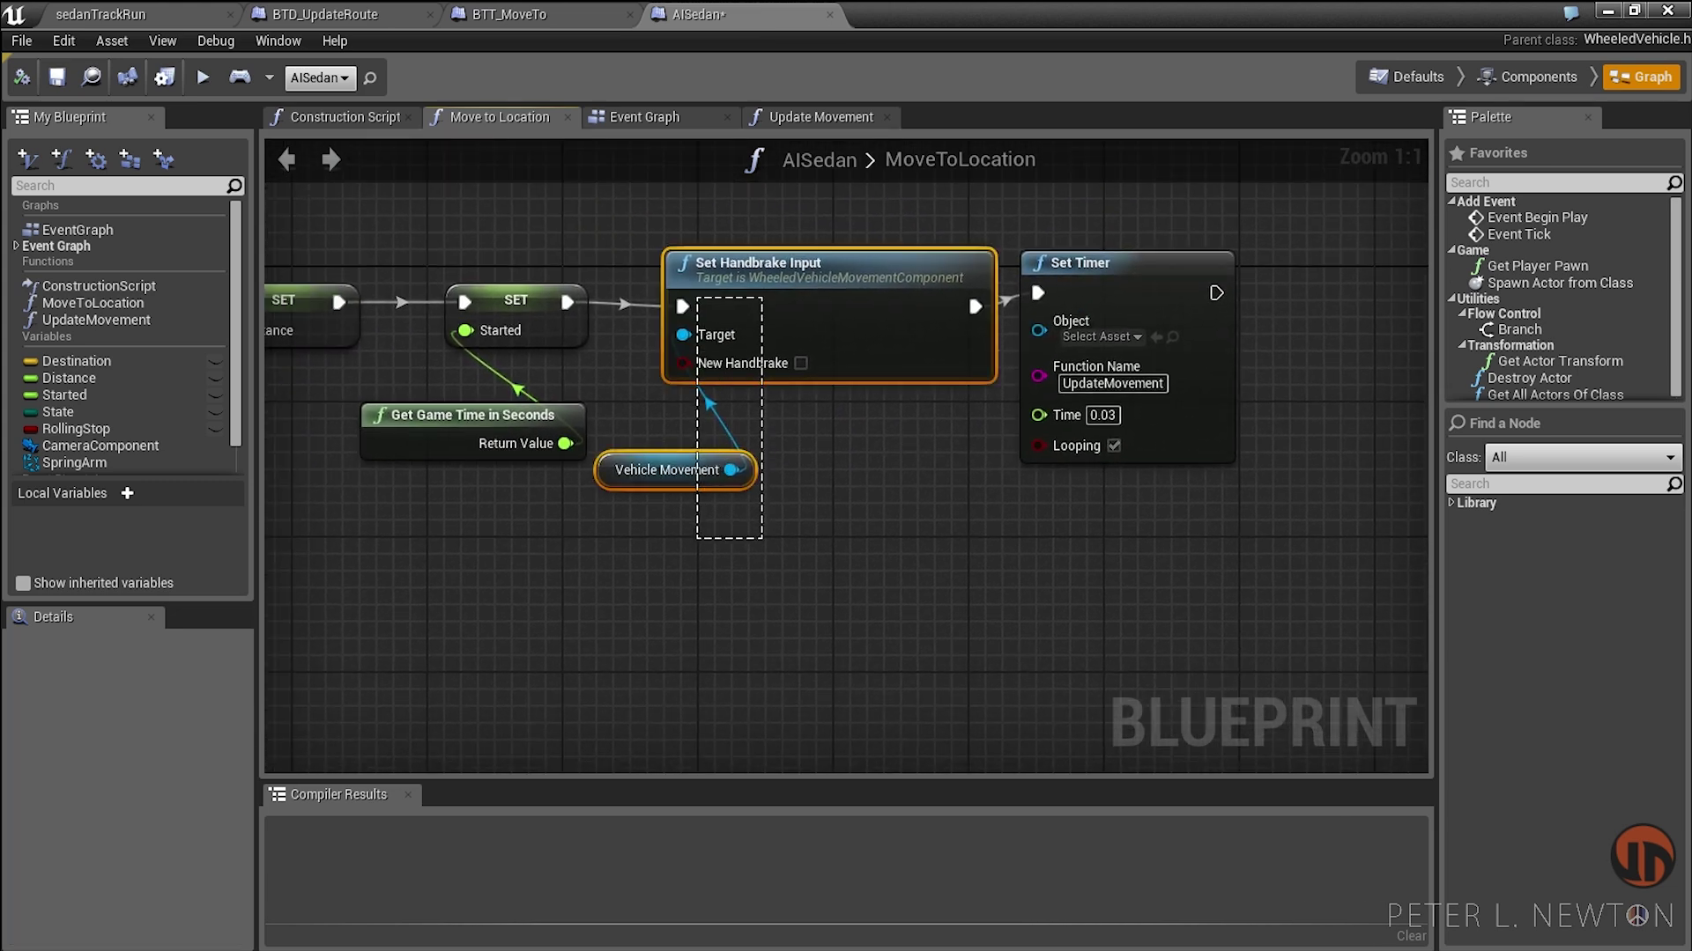
{"action": "right_click_drag", "start_coordinate": [821, 510], "coordinate": [709, 509]}
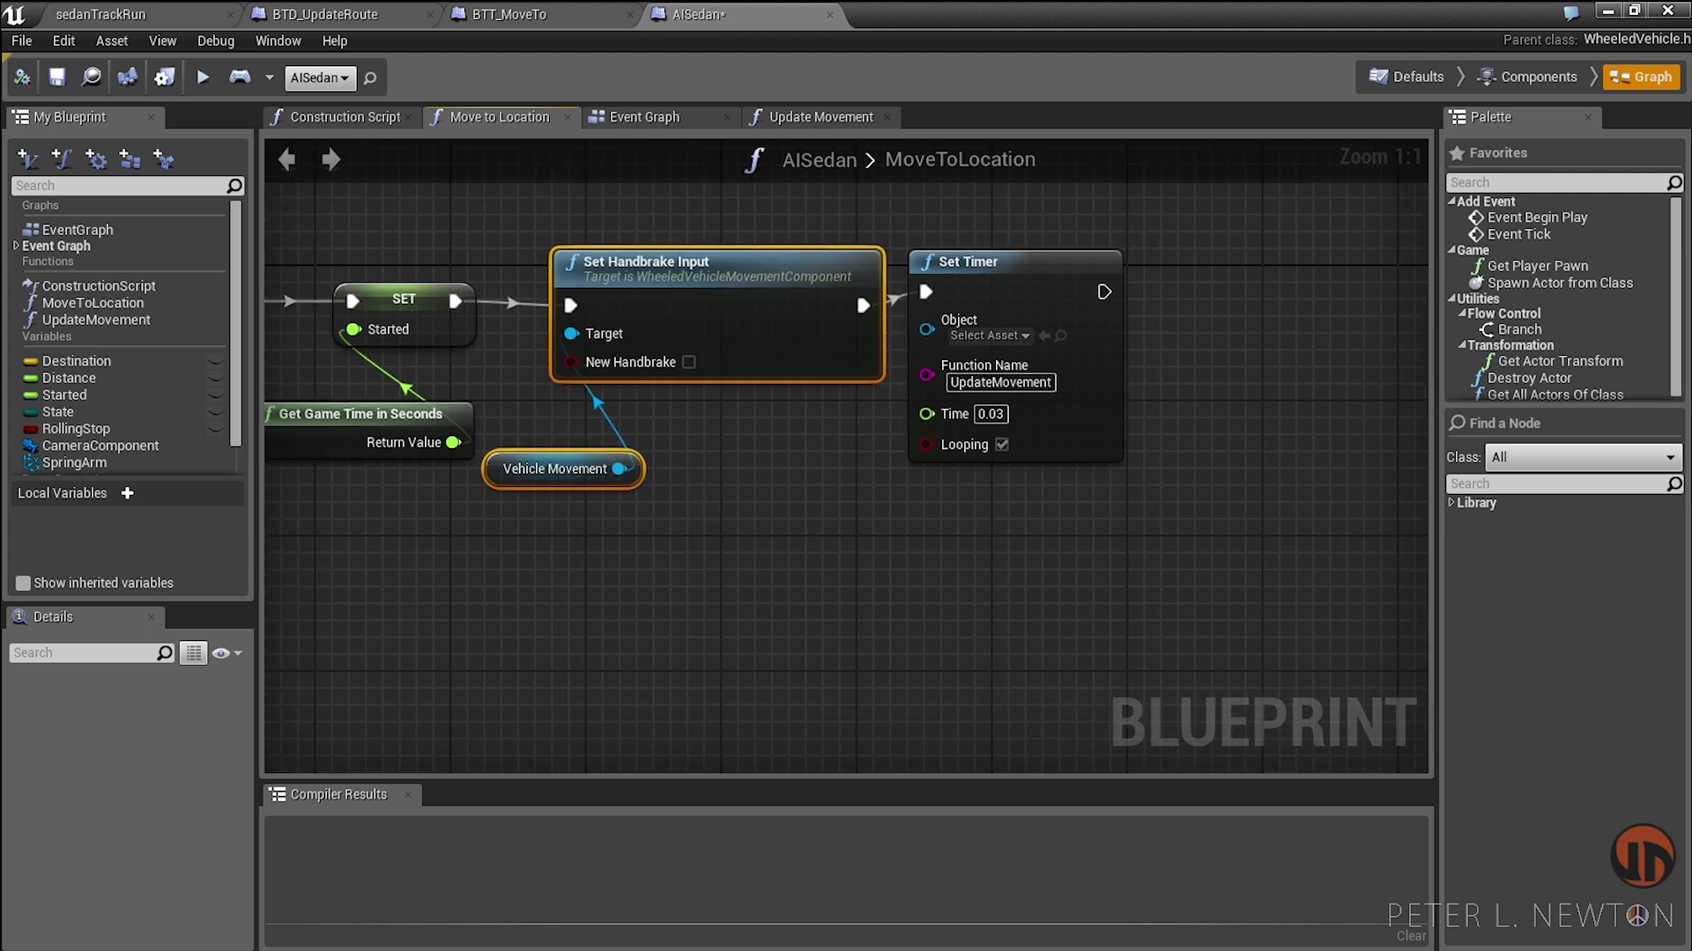
{"action": "left_click_drag", "start_coordinate": [868, 212], "coordinate": [1172, 569]}
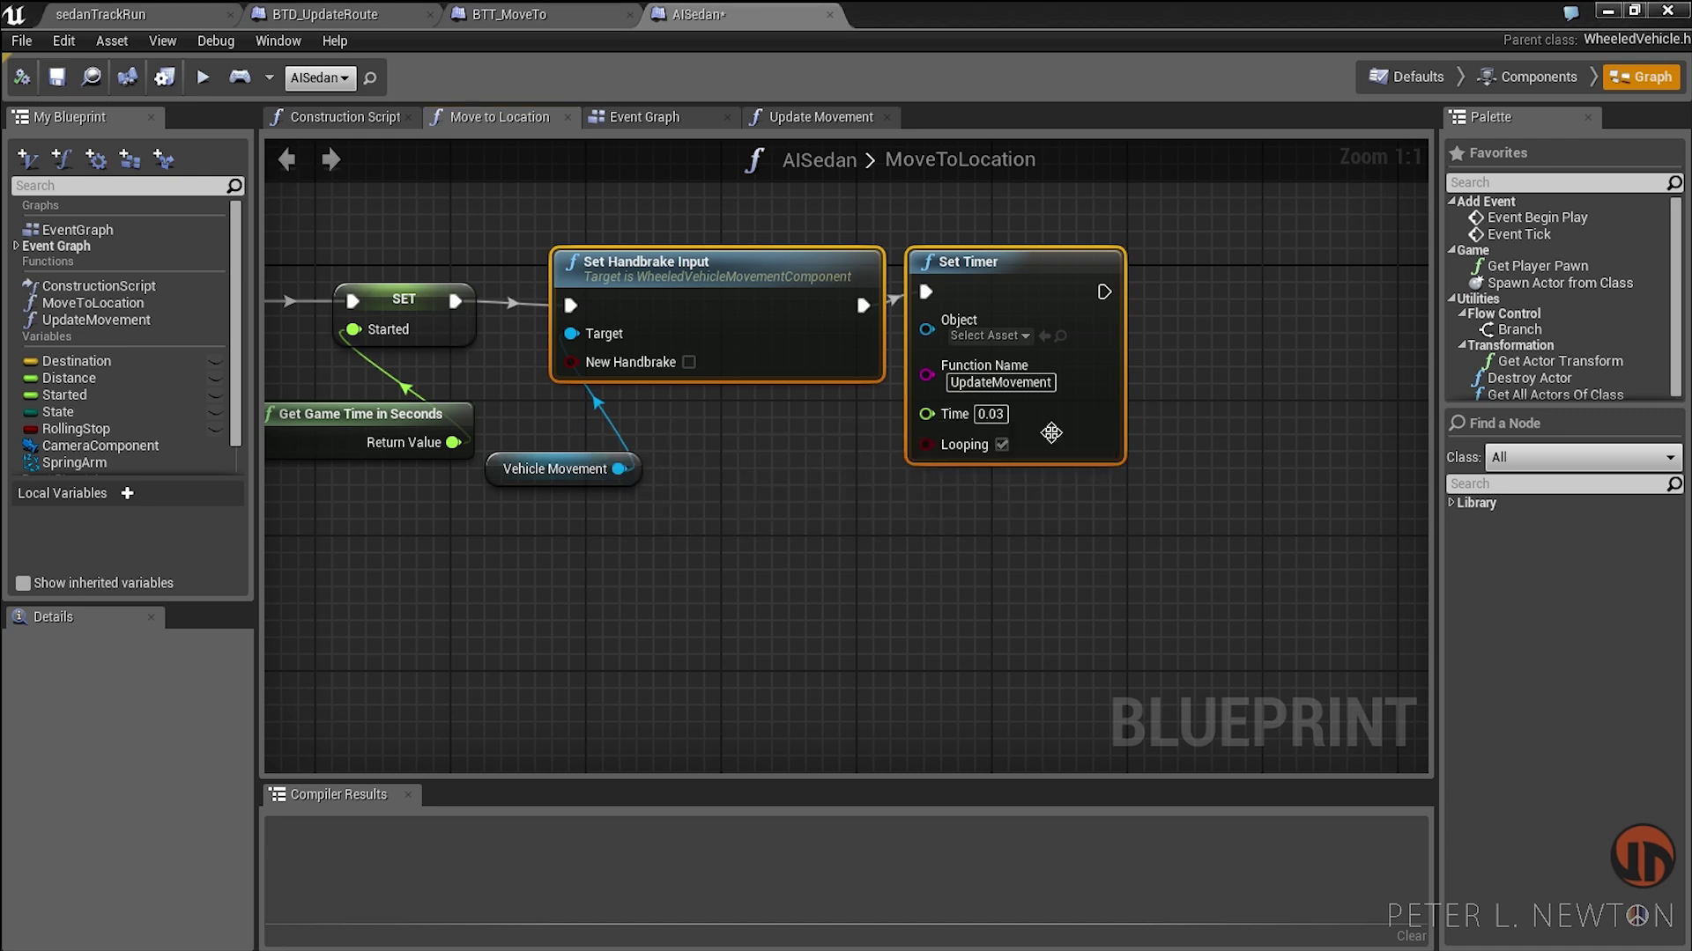
{"action": "left_click", "coordinate": [808, 124]}
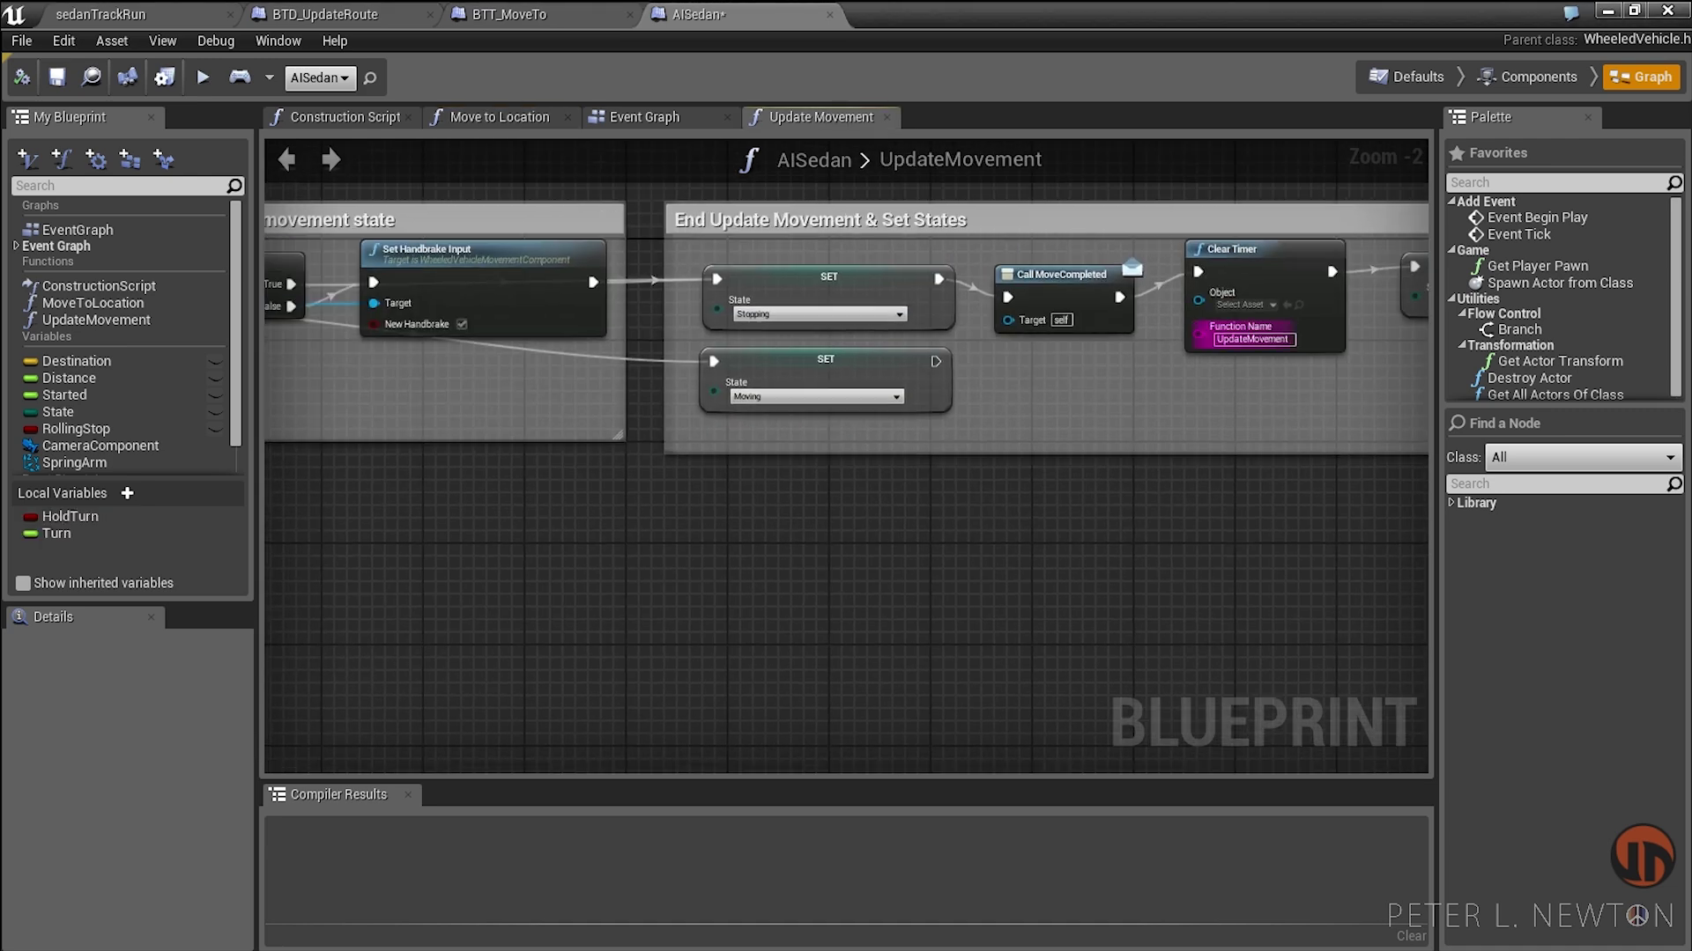
Step: Pan through the UpdateMovement graph's Calculate Direction and Calculate Speed sections
{"action": "scroll", "coordinate": [776, 458], "scroll_direction": "down", "scroll_amount": 5}
{"action": "right_click_drag", "start_coordinate": [564, 617], "coordinate": [881, 590]}
{"action": "scroll", "coordinate": [881, 590], "scroll_direction": "up", "scroll_amount": 1}
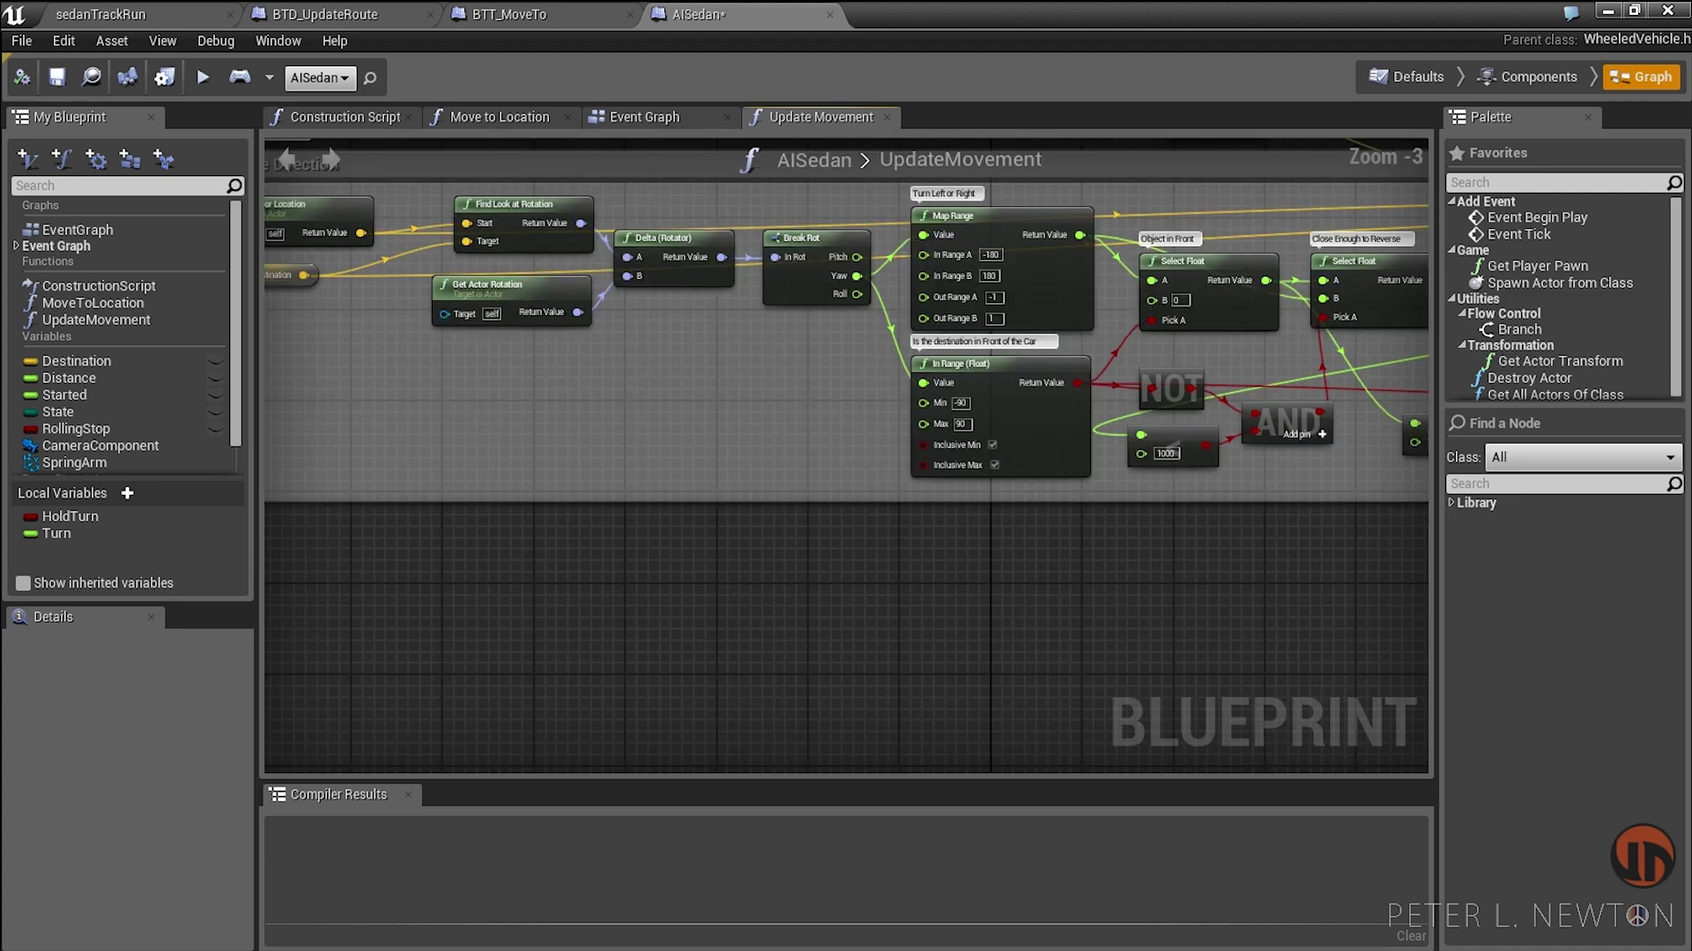
{"action": "right_click_drag", "start_coordinate": [1233, 617], "coordinate": [696, 547]}
{"action": "right_click_drag", "start_coordinate": [1092, 546], "coordinate": [714, 546]}
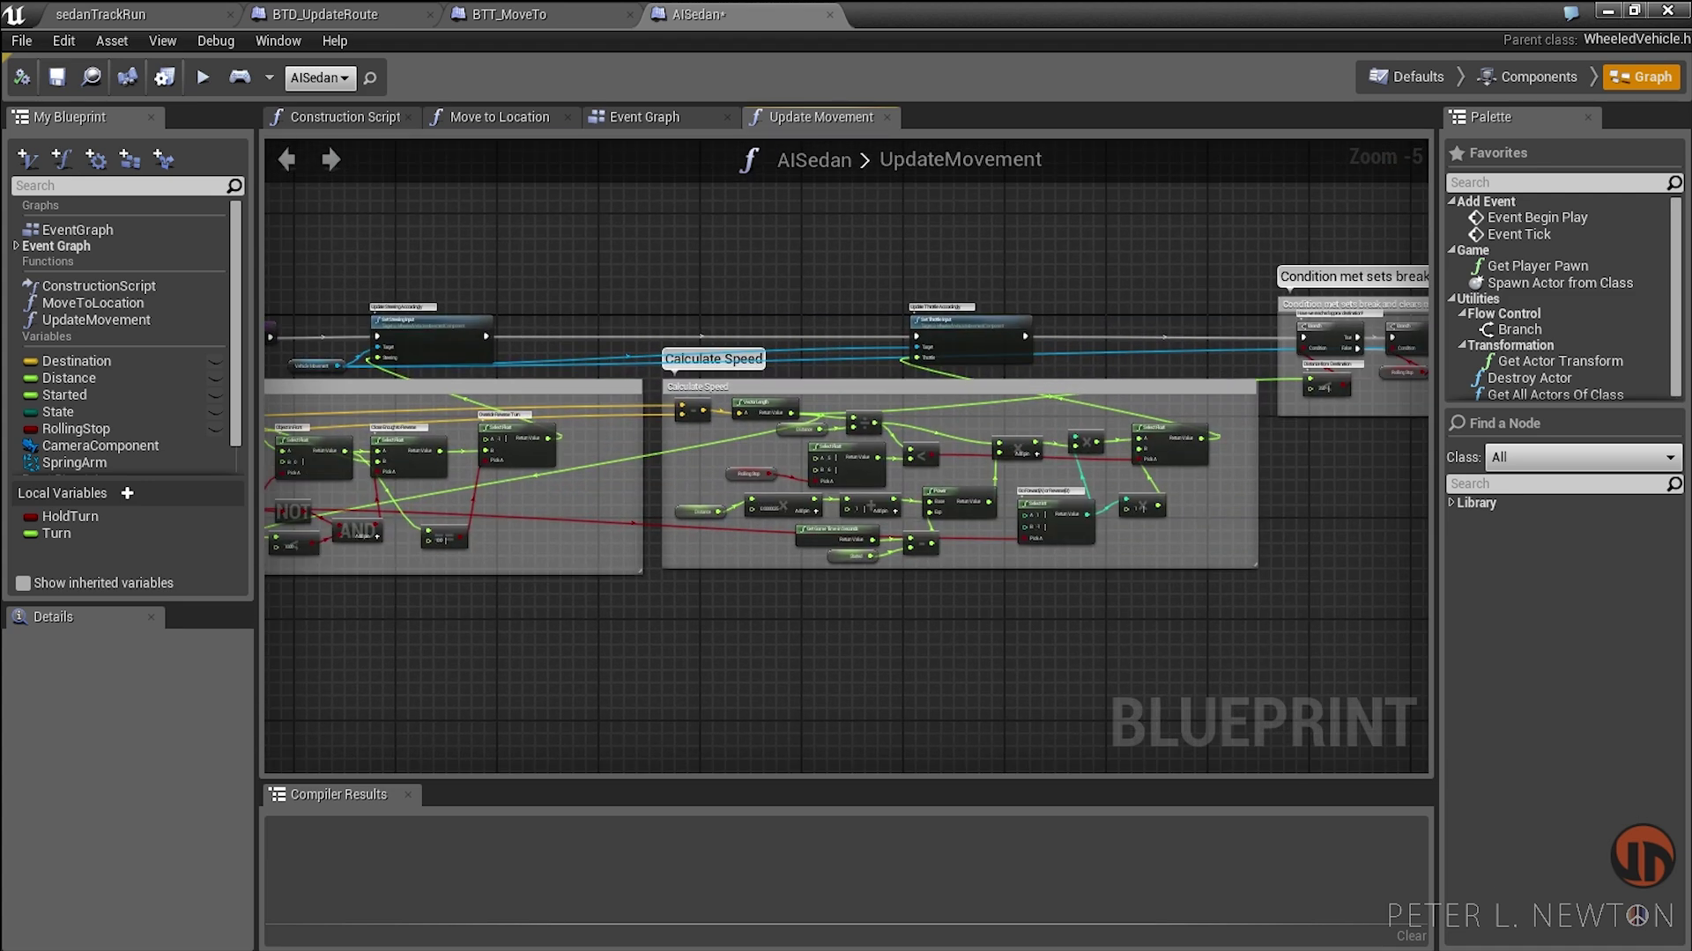
{"action": "right_click_drag", "start_coordinate": [1233, 573], "coordinate": [679, 603]}
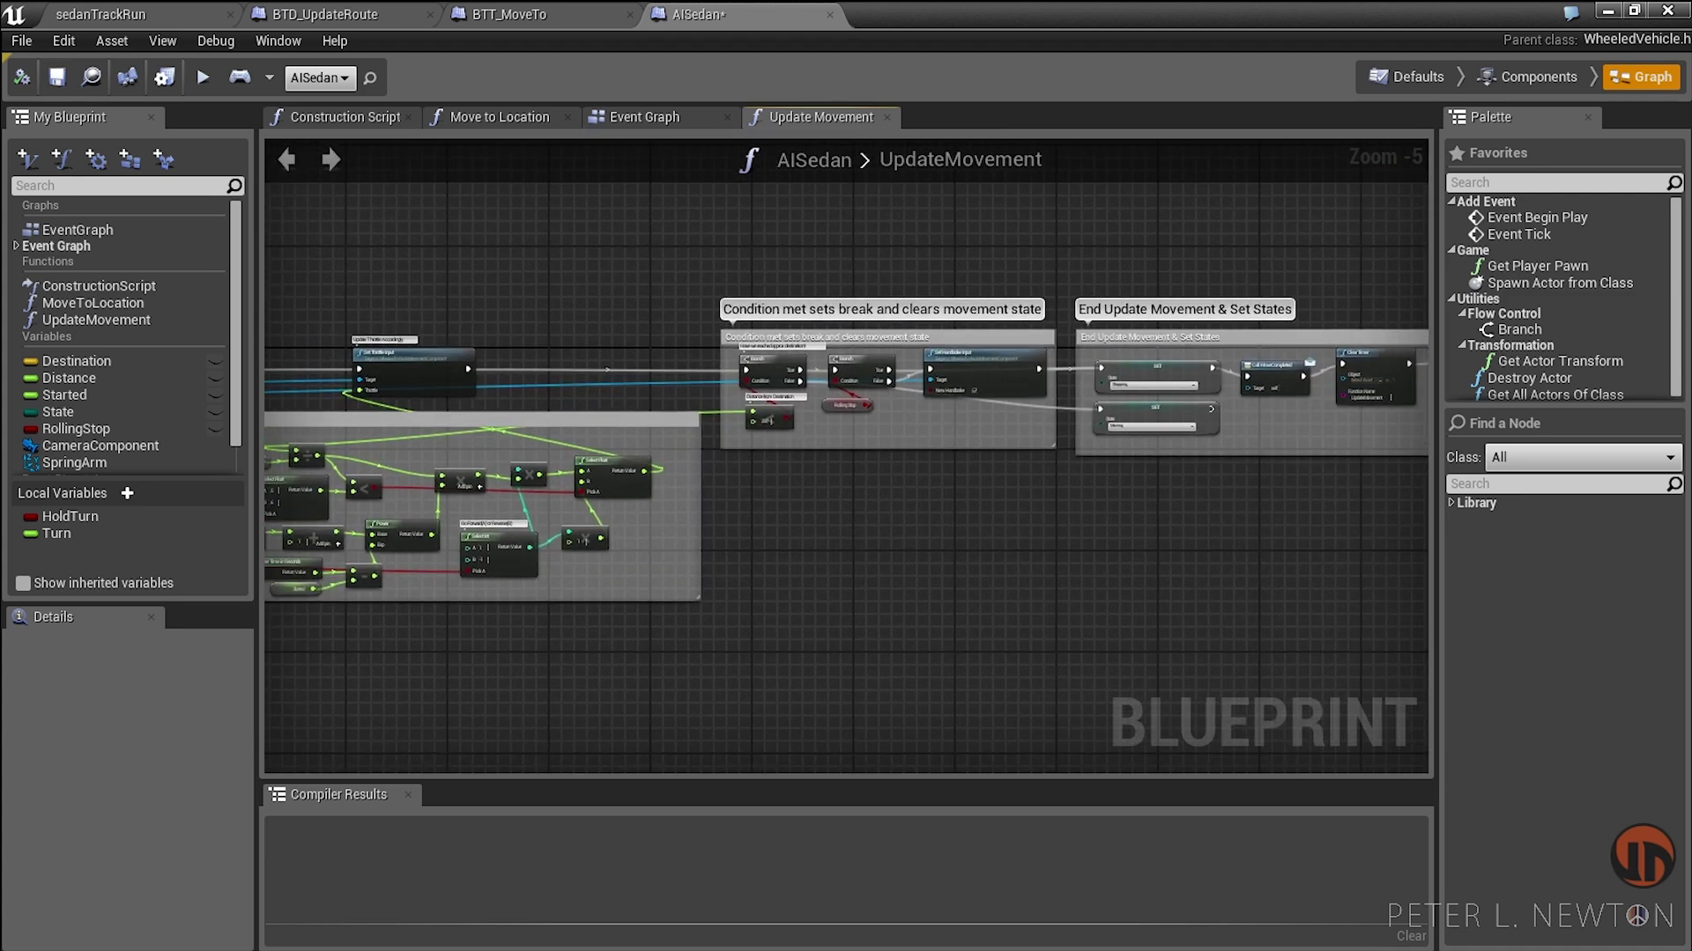
Step: Inspect the Condition and End Update Movement groups and the movement State options, leaving them unchanged
{"action": "left_click_drag", "start_coordinate": [792, 366], "coordinate": [925, 479]}
{"action": "right_click_drag", "start_coordinate": [1057, 616], "coordinate": [685, 590]}
{"action": "left_click_drag", "start_coordinate": [812, 280], "coordinate": [1157, 469]}
{"action": "key", "text": "Home"}
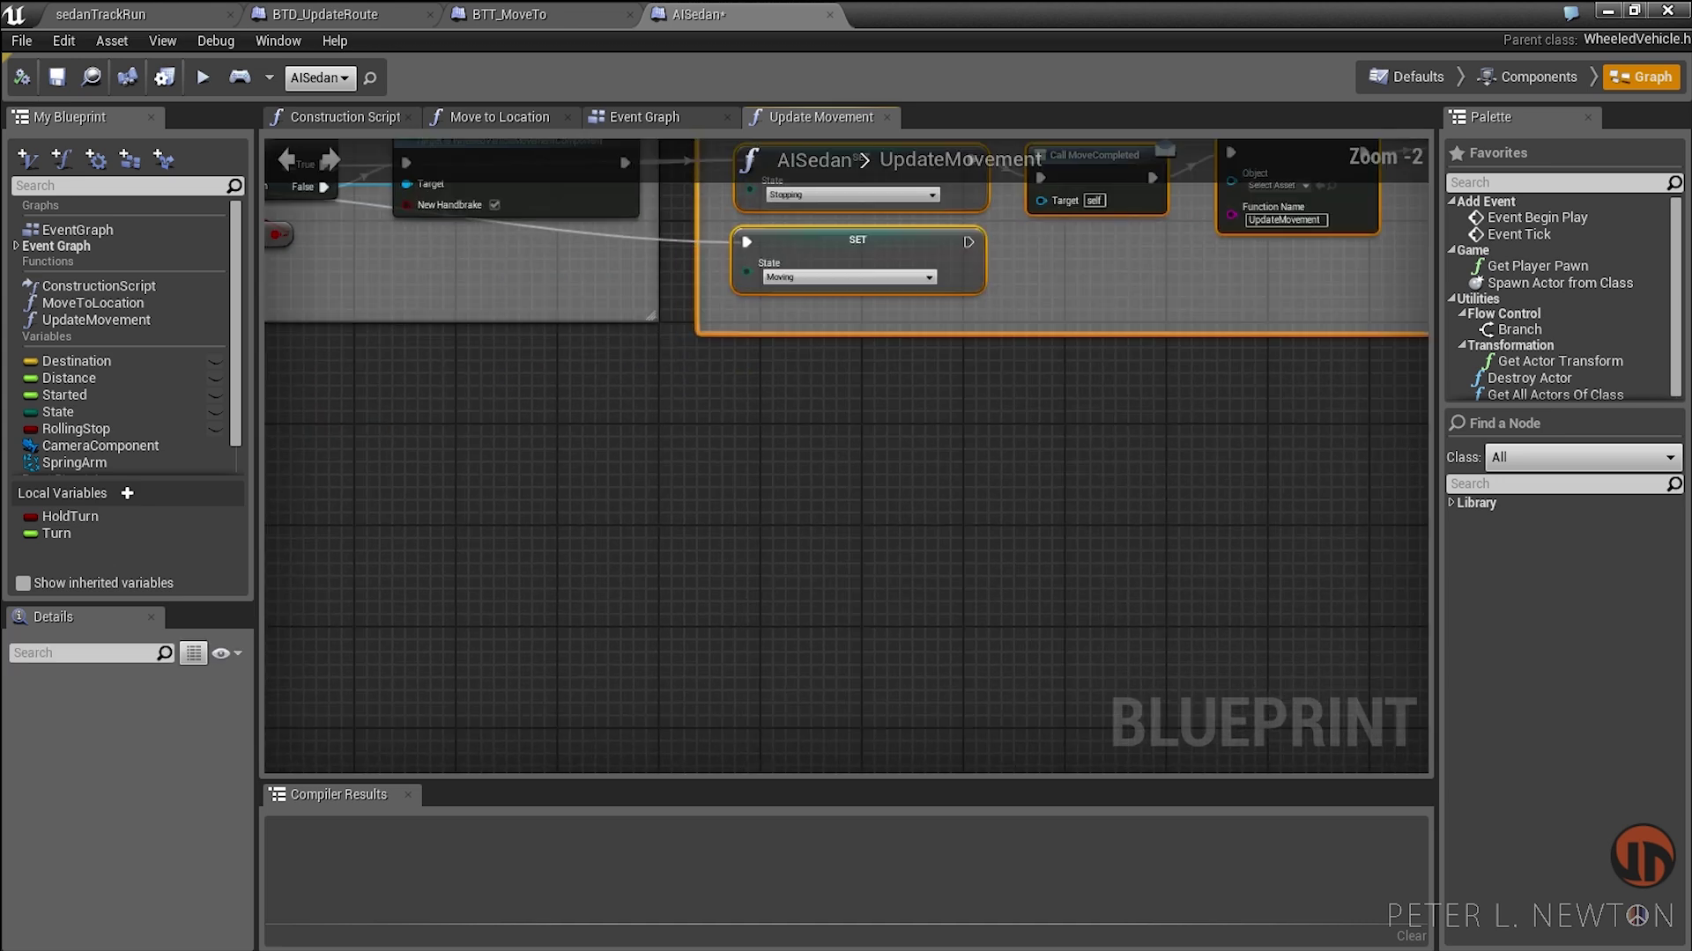
{"action": "left_click", "coordinate": [467, 333]}
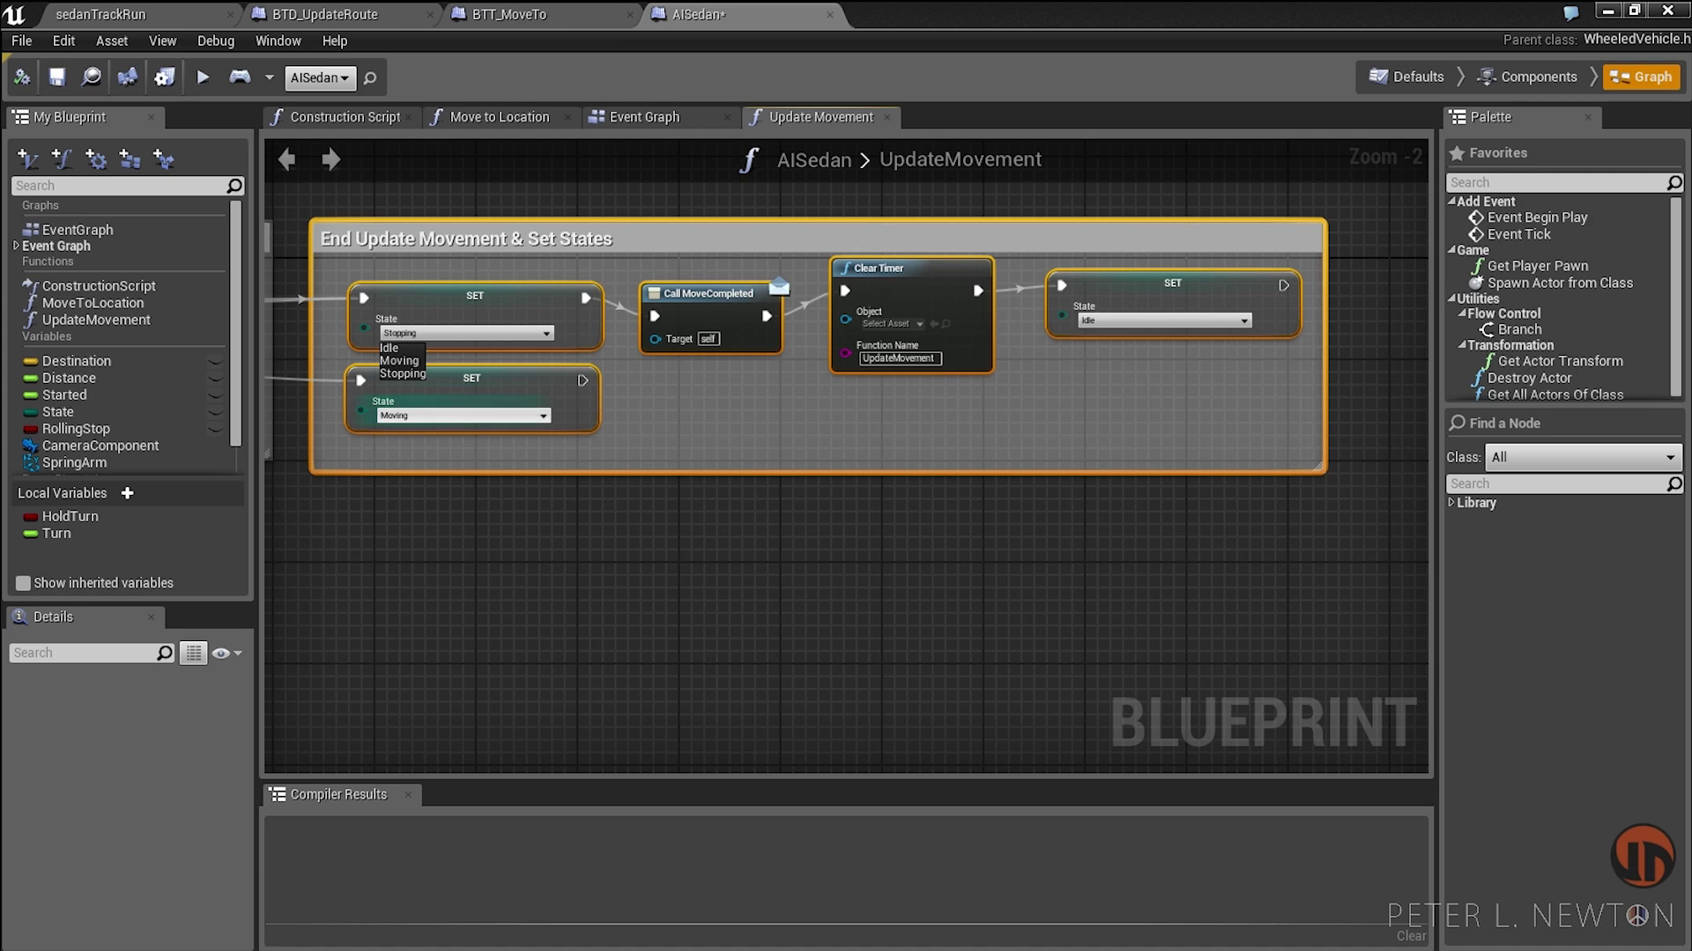
{"action": "left_click", "coordinate": [1163, 321]}
{"action": "left_click", "coordinate": [881, 572]}
{"action": "key", "text": "Home"}
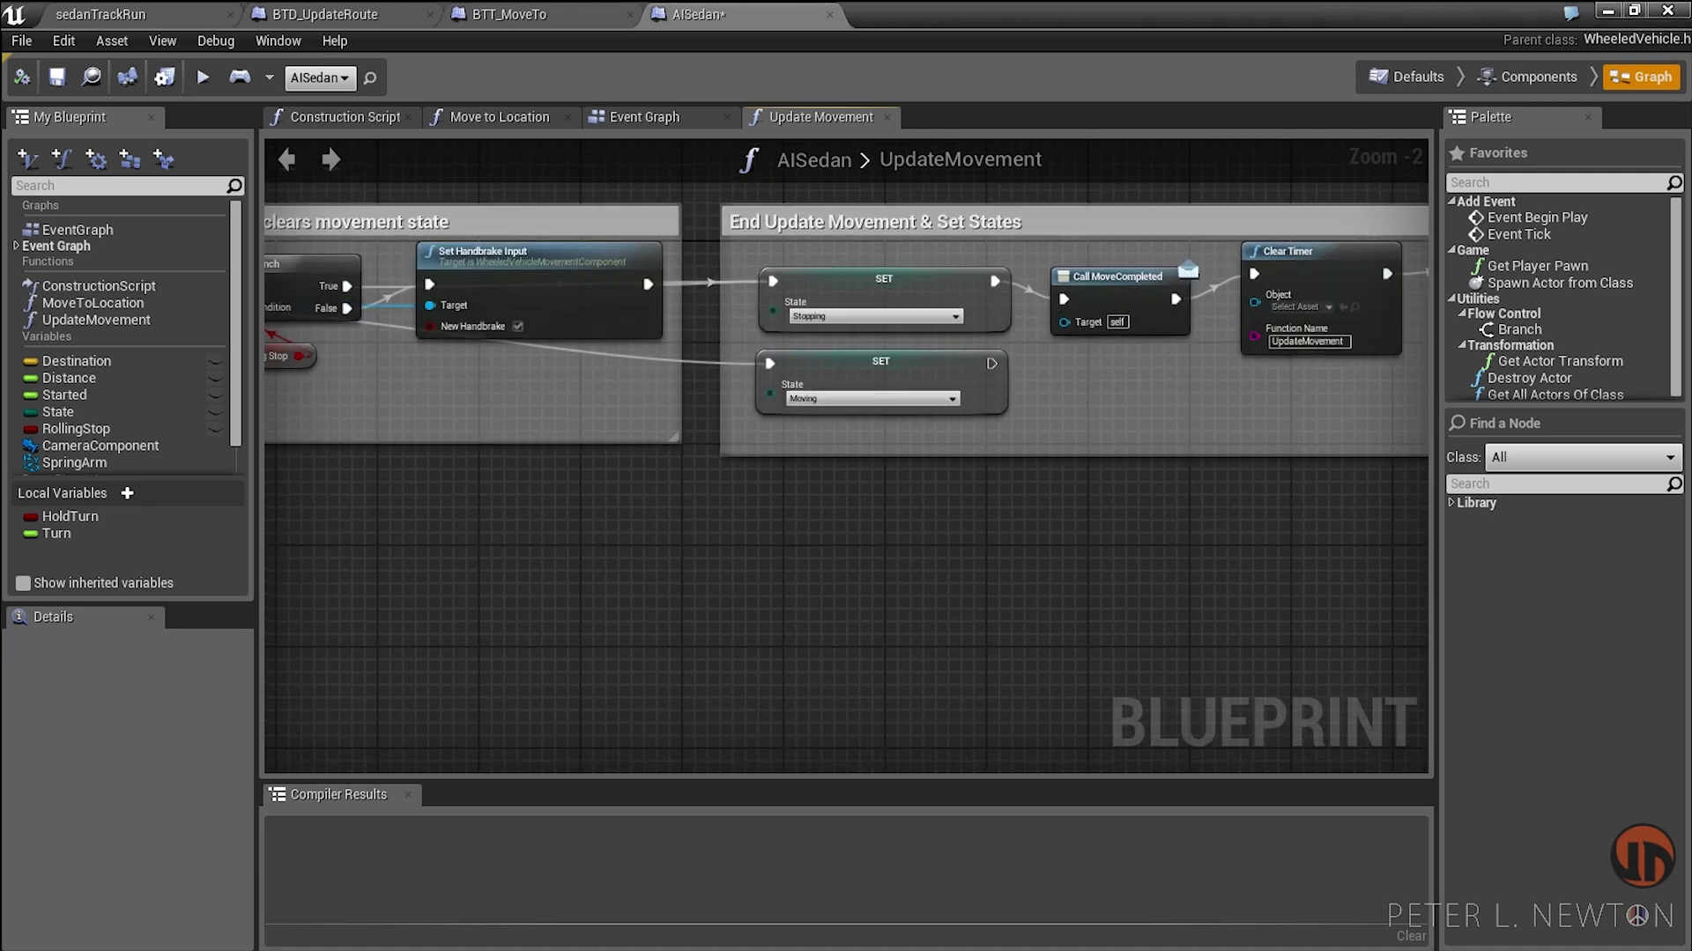
{"action": "left_click", "coordinate": [99, 14]}
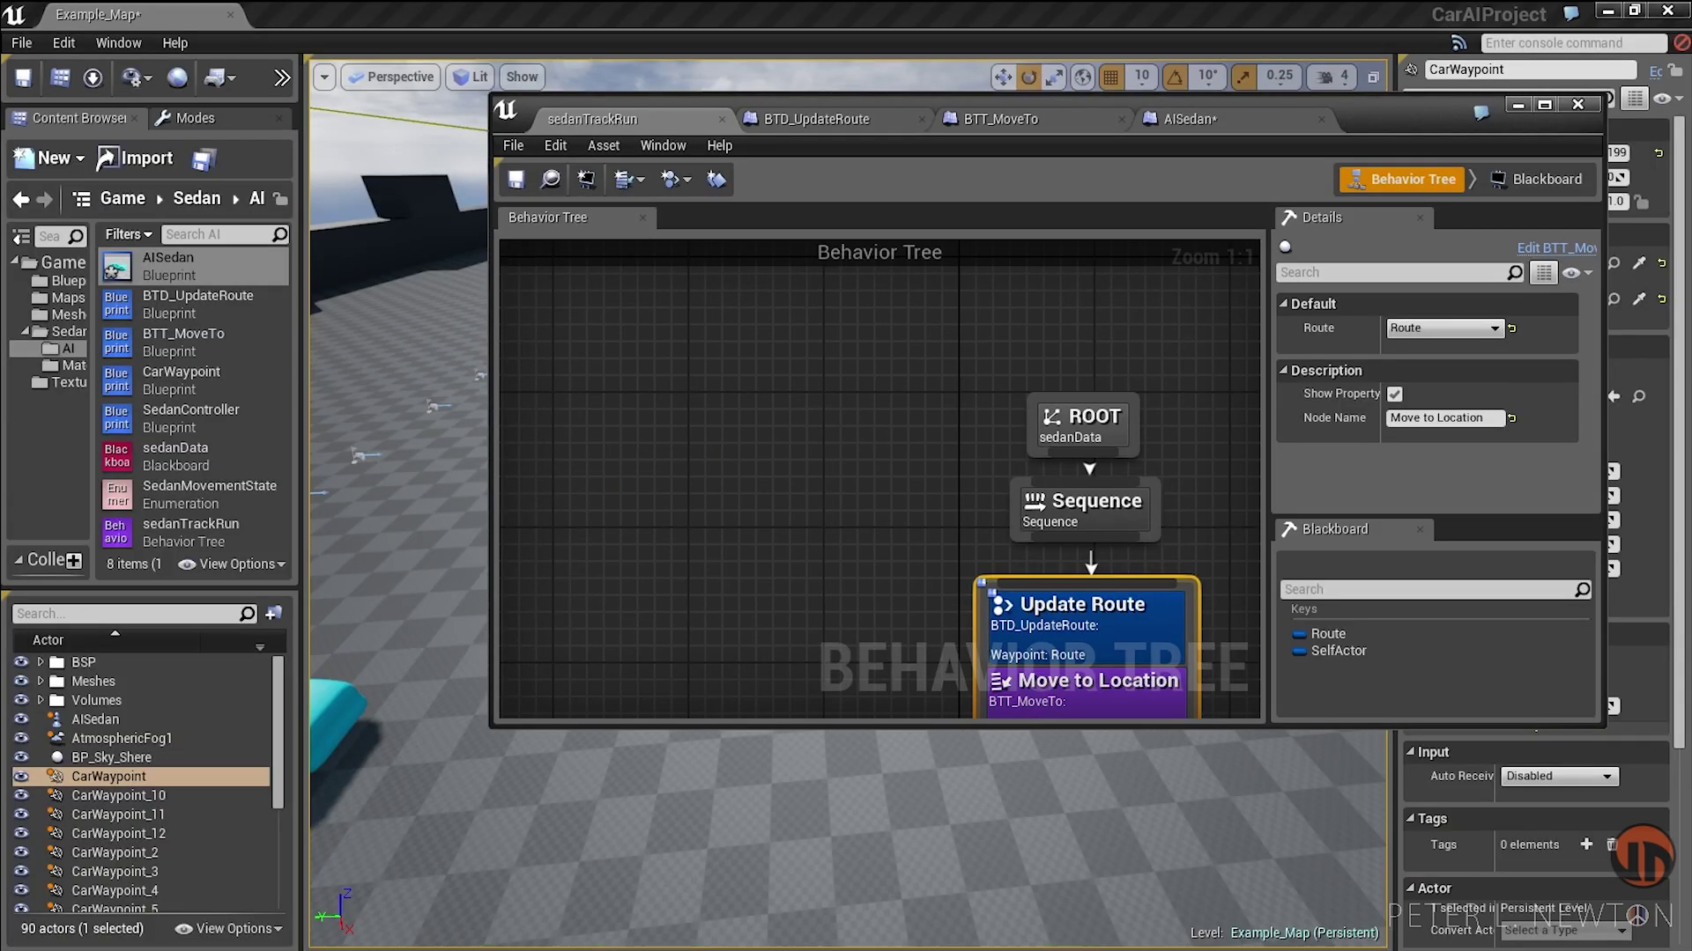
Step: Minimize the Behavior Tree window, Save All including Example_Map, and orbit the viewport toward the car
{"action": "left_click", "coordinate": [1516, 105]}
{"action": "left_click", "coordinate": [19, 44]}
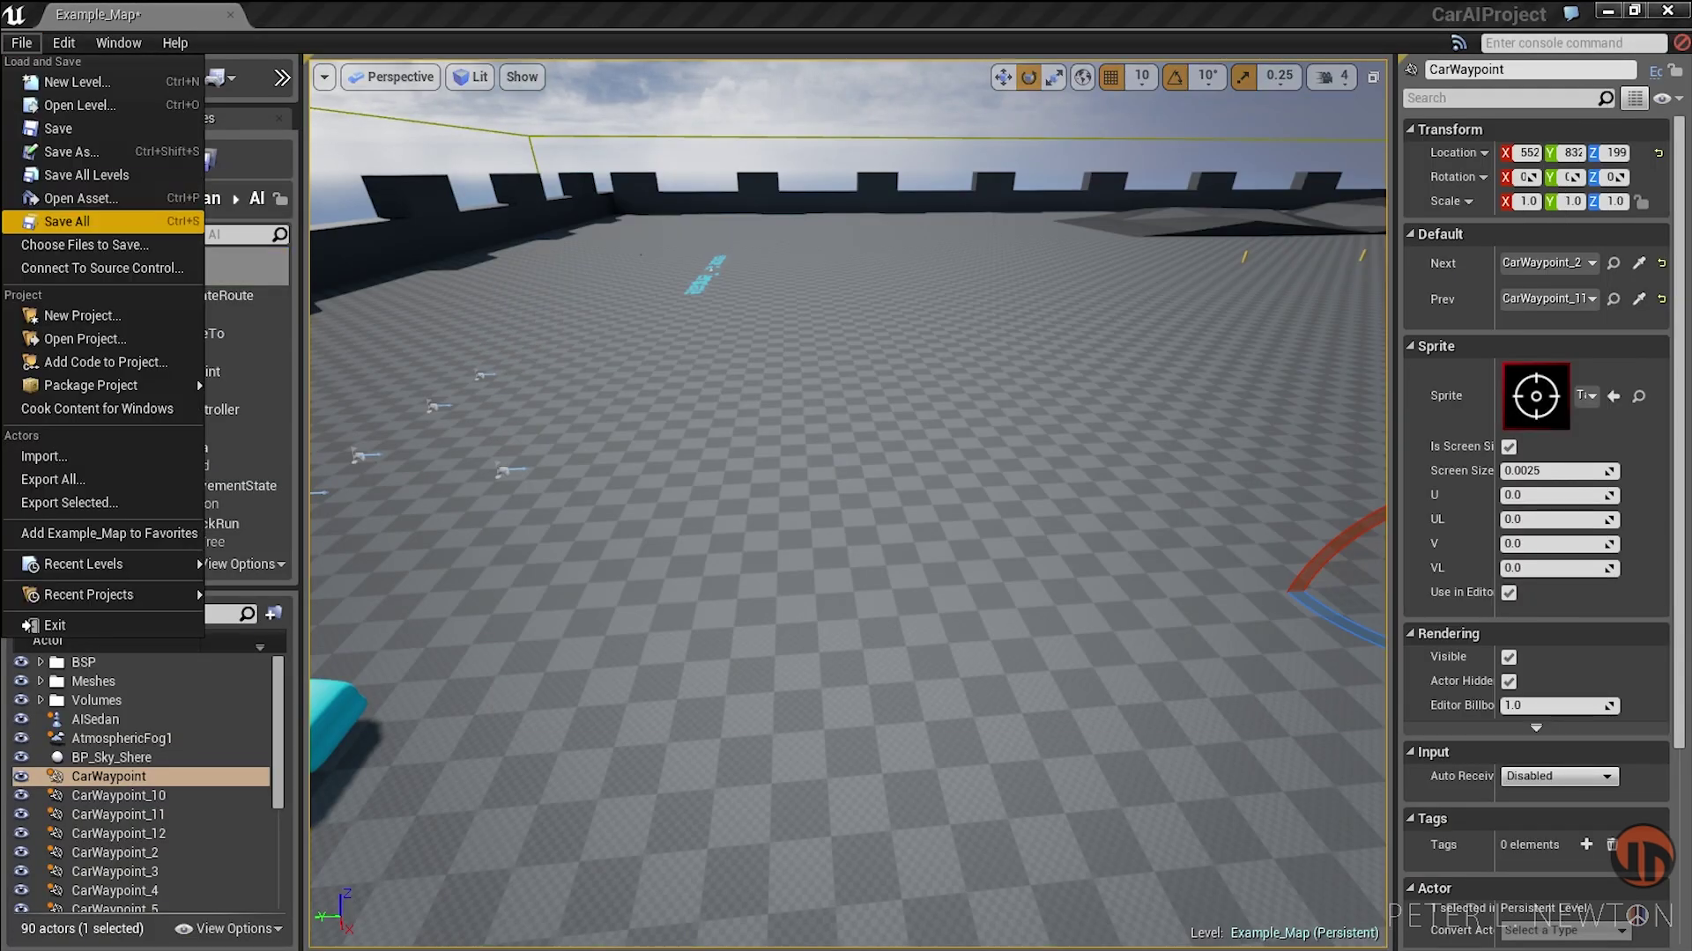
{"action": "left_click", "coordinate": [66, 222]}
{"action": "mouse_move", "coordinate": [846, 493]}
{"action": "right_mouse_down"}
{"action": "mouse_move", "coordinate": [845, 617]}
{"action": "mouse_move", "coordinate": [846, 493]}
{"action": "mouse_move", "coordinate": [773, 617]}
{"action": "mouse_move", "coordinate": [731, 595]}
{"action": "right_mouse_up"}
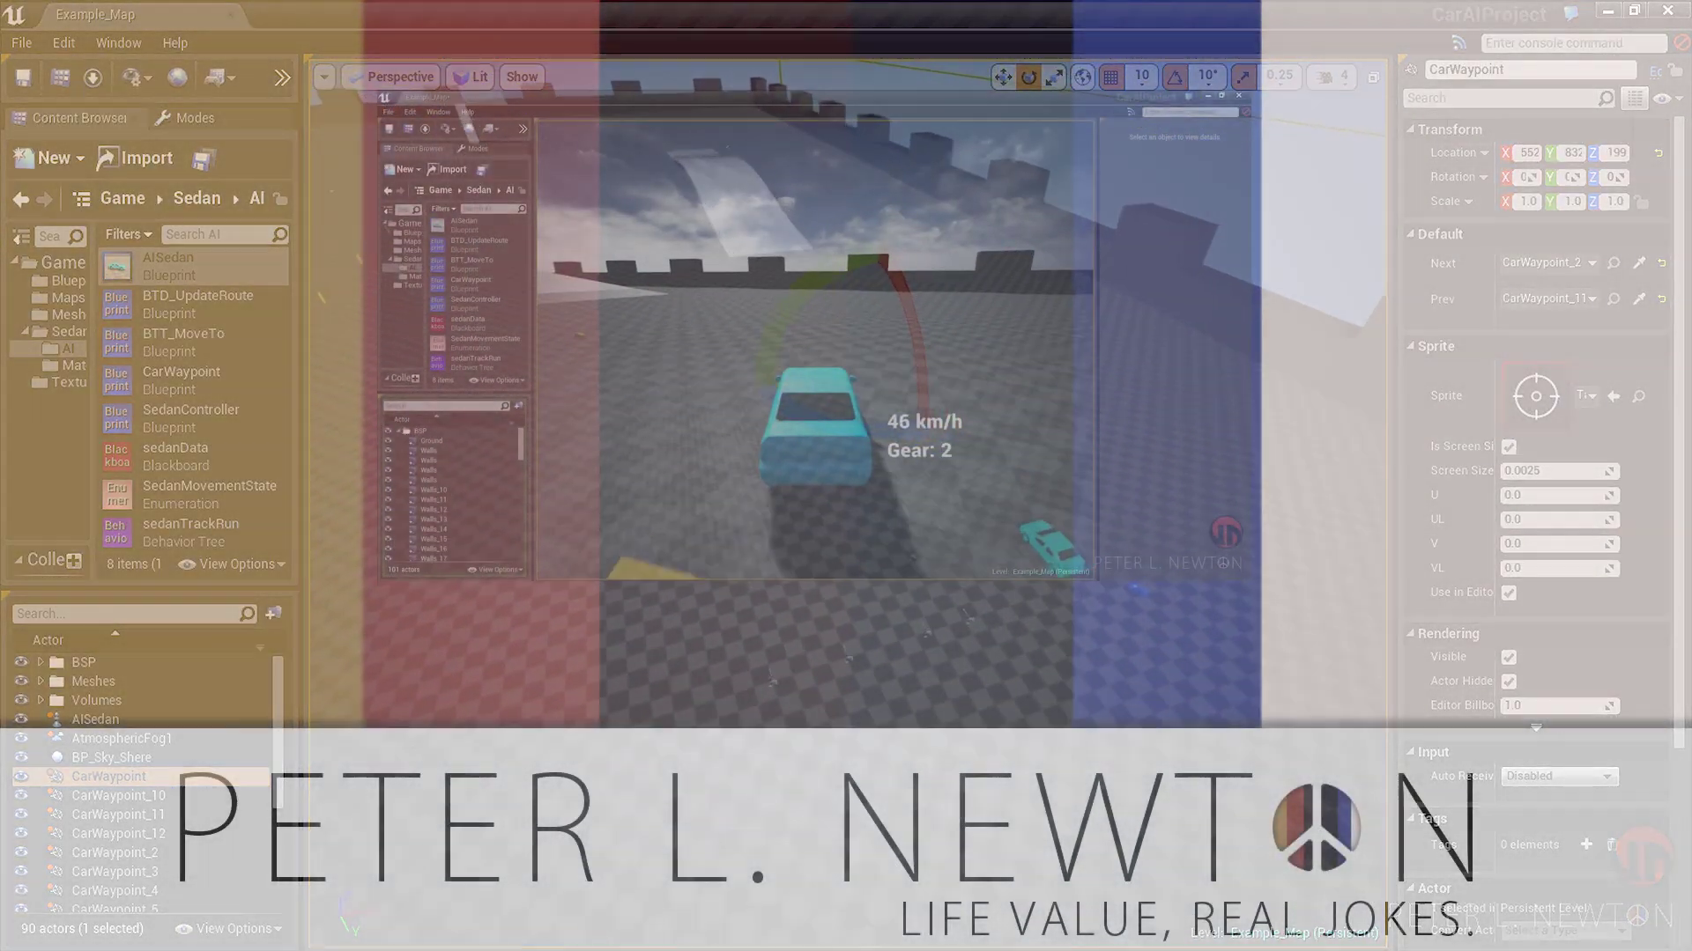